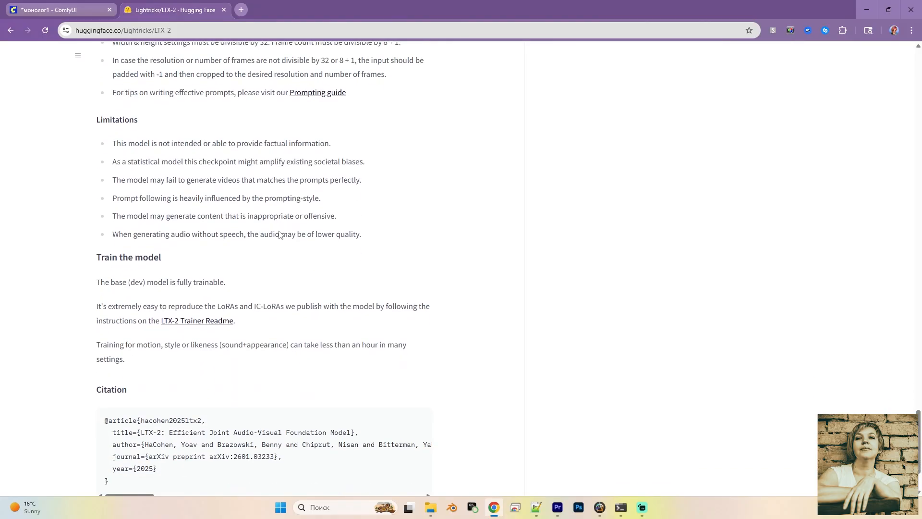
scroll(279, 231, "down", 2)
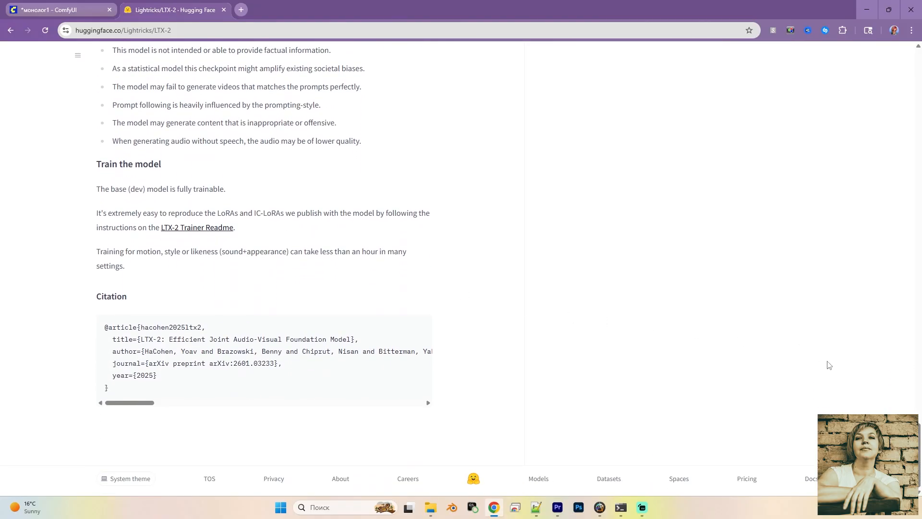
left_click_drag(919, 442, 911, 40)
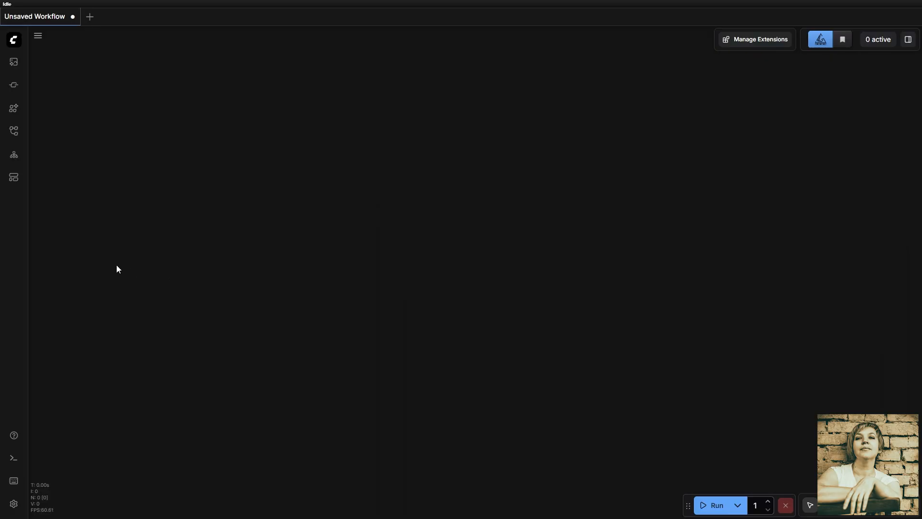
- Search the workflow templates for "ltx", load the LTX-2 Image to Video template, and dismiss the missing models notice
left_click(16, 180)
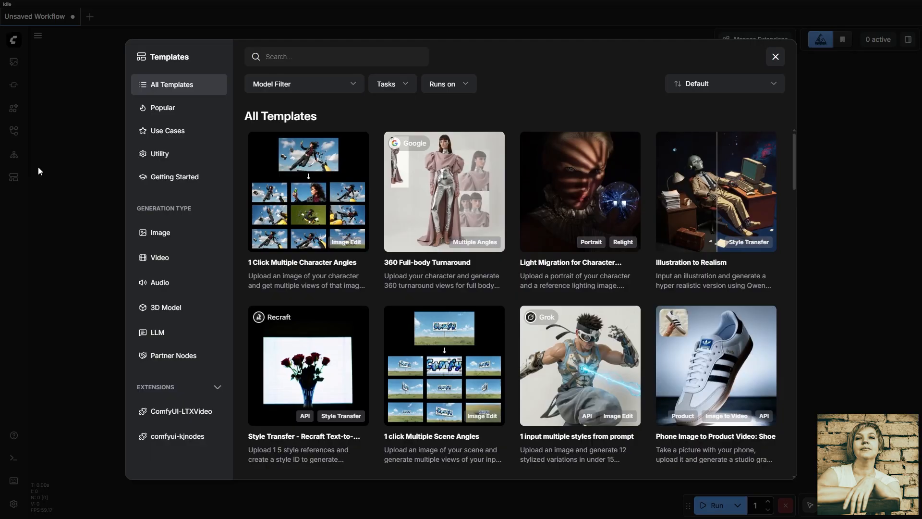
left_click(276, 56)
type("lt")
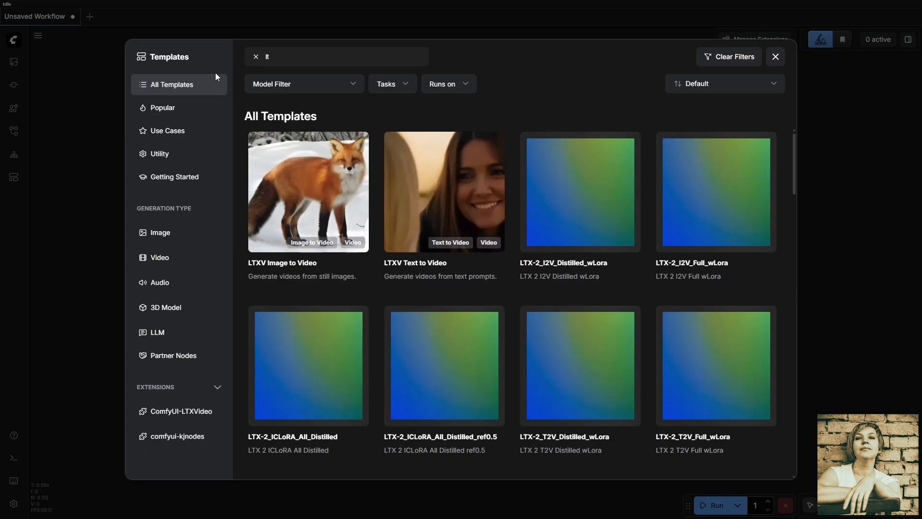
type("x")
scroll(377, 185, "down", 4)
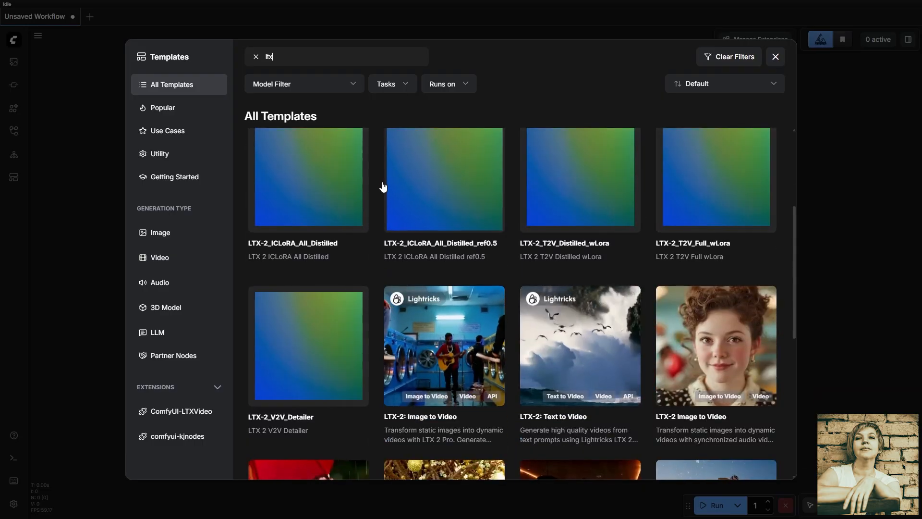
scroll(382, 187, "down", 1)
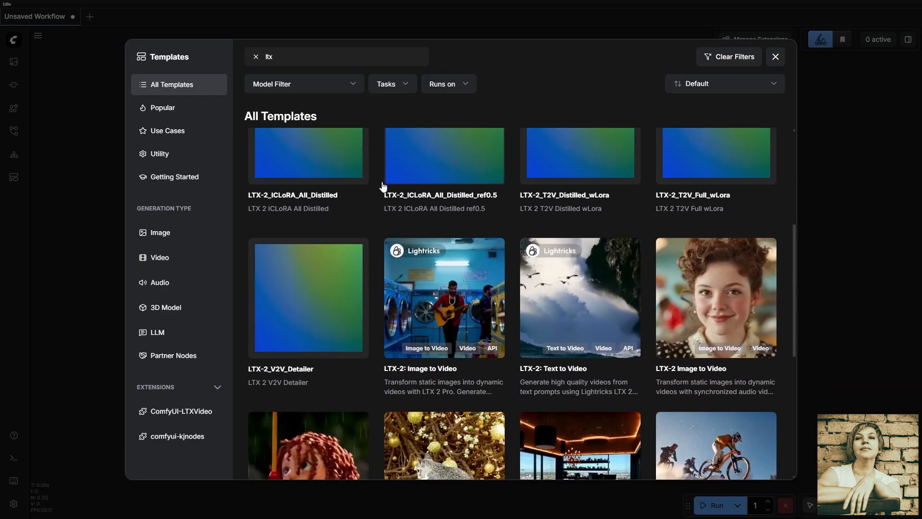
left_click(716, 299)
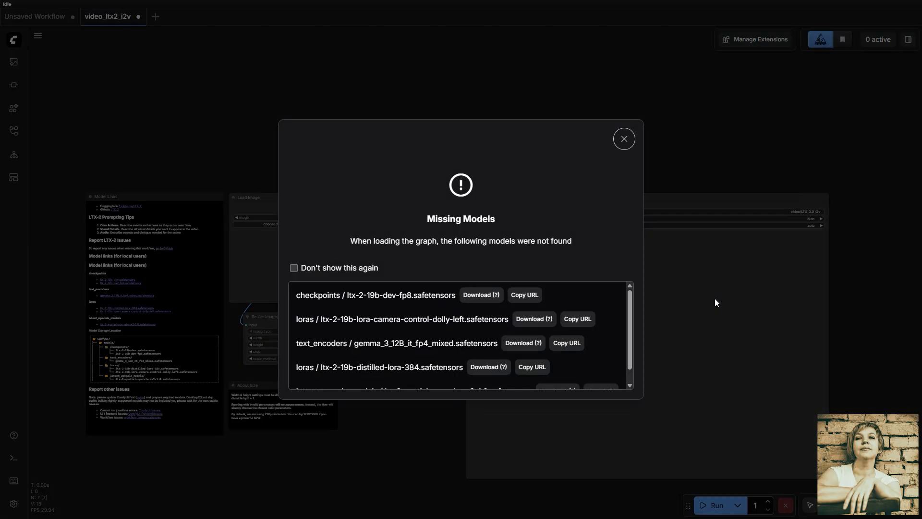
left_click(625, 138)
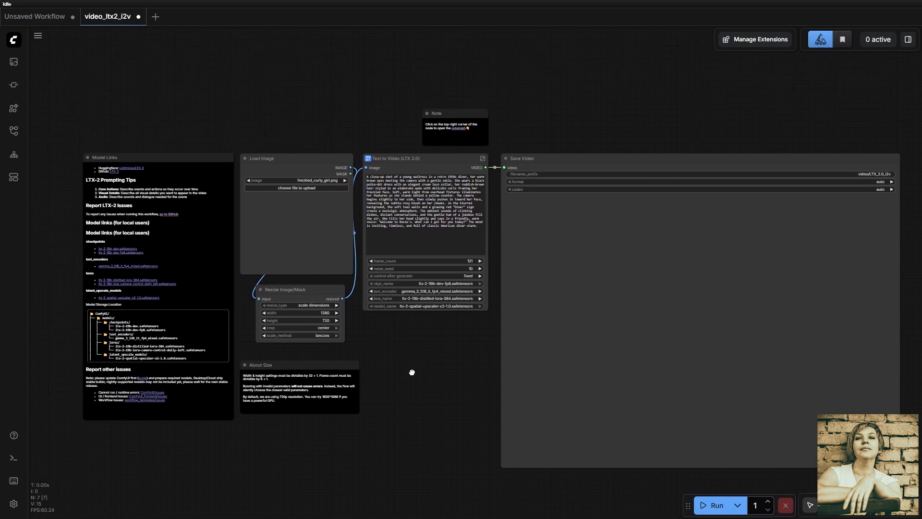
- Examine the Text to Video (LTX 2.0) node and the node groups inside its subgraph, and return to the main workflow
left_click_drag(412, 372, 439, 371)
scroll(430, 202, "up", 6)
left_click(431, 204)
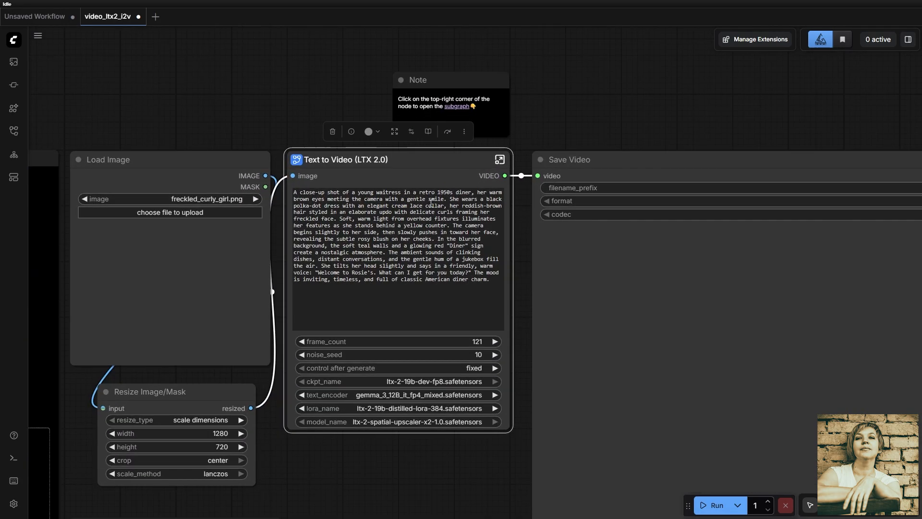
scroll(432, 207, "up", 1)
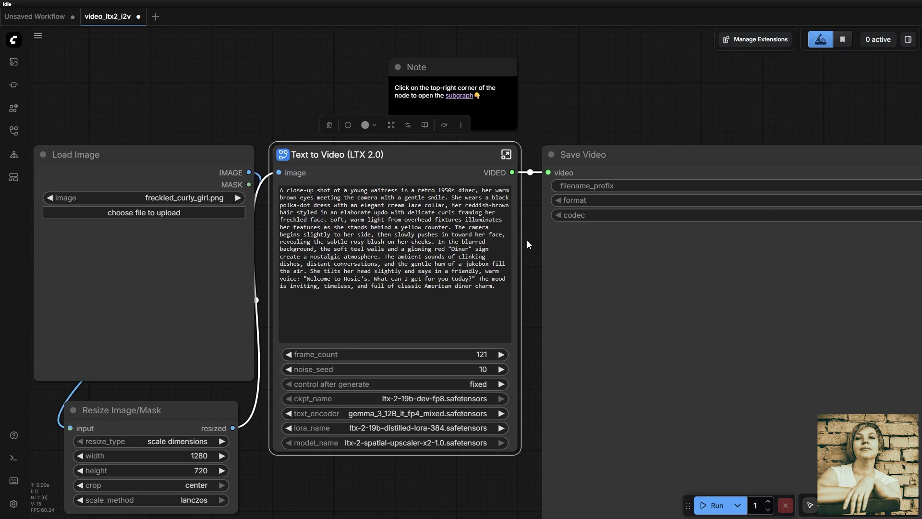
left_click(506, 154)
scroll(488, 177, "down", 8)
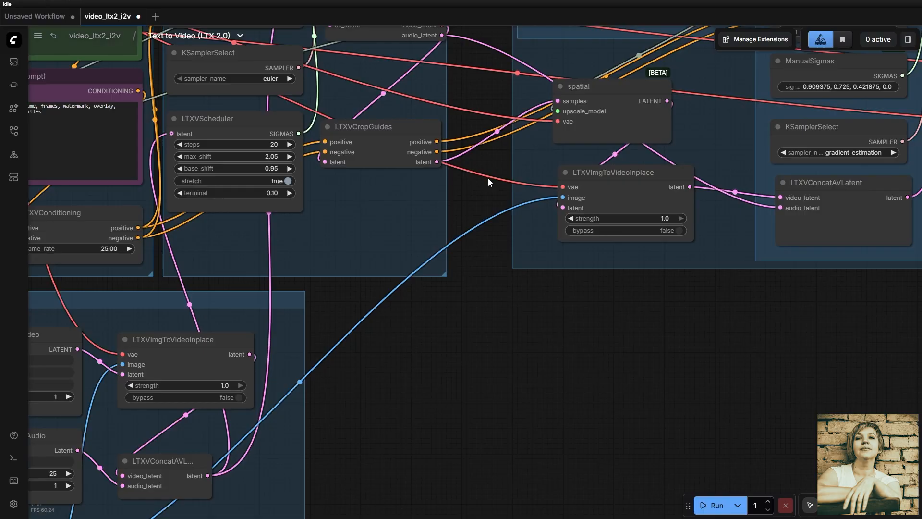
left_click_drag(514, 280, 524, 406)
scroll(486, 408, "up", 2)
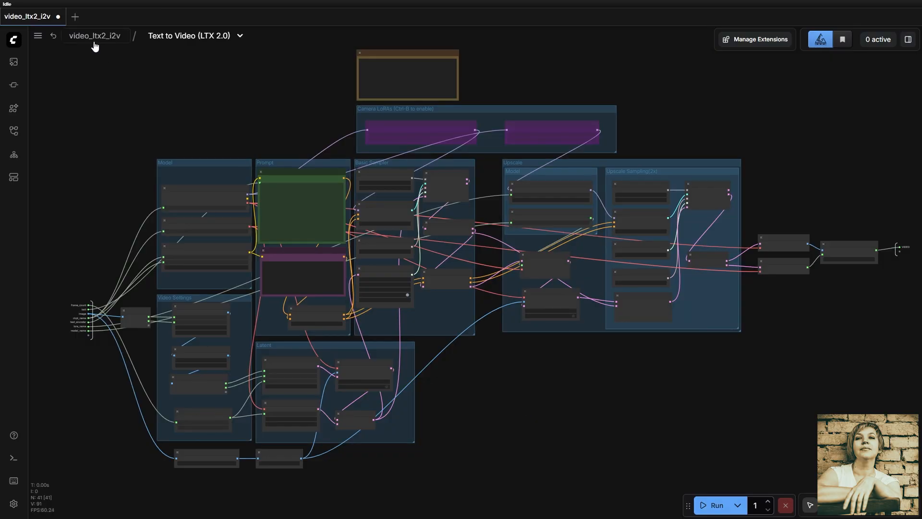
left_click(94, 37)
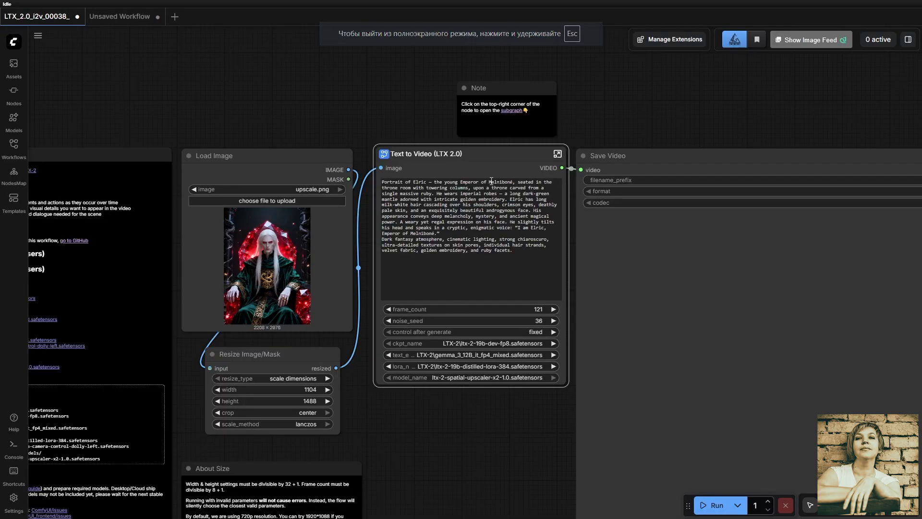
mouse_move(504, 156)
left_mouse_down()
mouse_move(491, 146)
mouse_move(494, 187)
mouse_move(513, 154)
mouse_move(501, 193)
mouse_move(488, 152)
mouse_move(504, 154)
mouse_move(503, 168)
left_mouse_up()
scroll(481, 295, "up", 4)
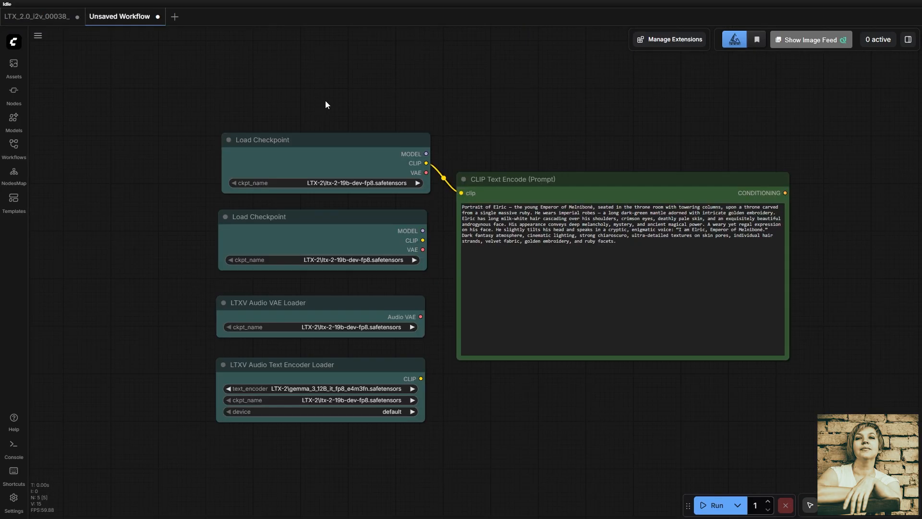
- Select all the loader nodes and the CLIP Text Encode node, and move them together slightly upward
left_click_drag(204, 100, 508, 385)
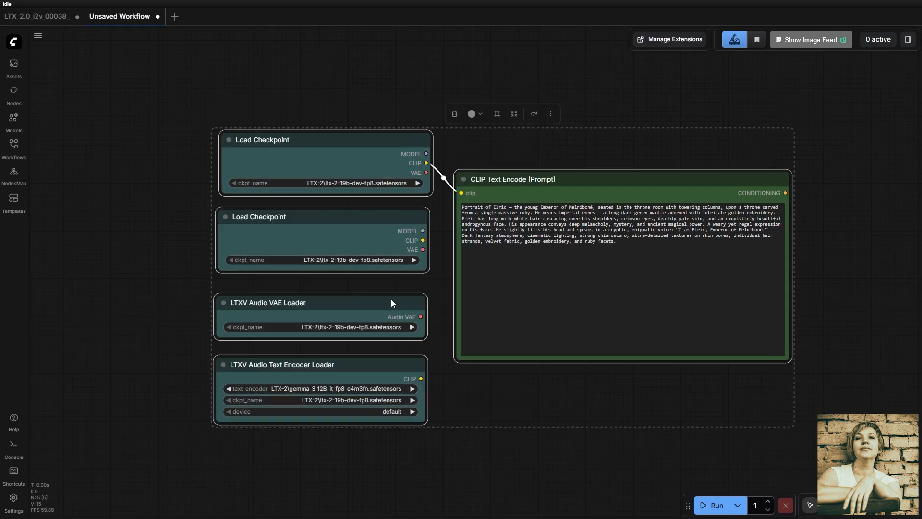
mouse_move(323, 140)
left_mouse_down()
mouse_move(371, 125)
mouse_move(319, 98)
mouse_move(313, 152)
mouse_move(320, 128)
left_mouse_up()
left_click(451, 451)
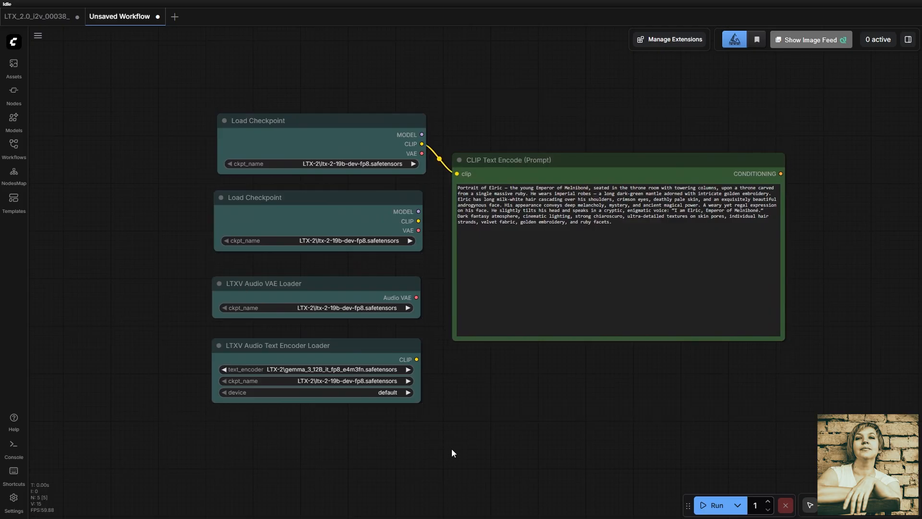
- Convert the upper Load Checkpoint and CLIP Text Encode nodes into a subgraph, and place and enlarge it beside the remaining loaders
left_click(354, 120)
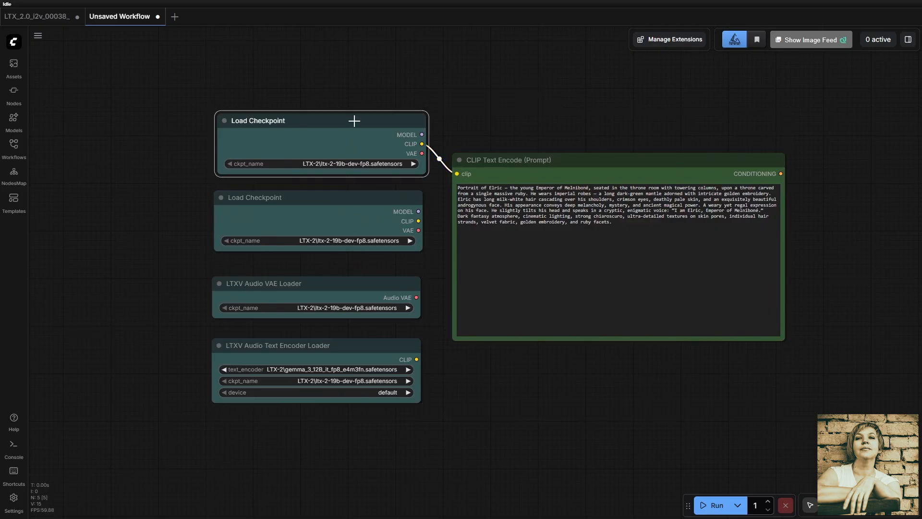
left_click(587, 160, "shift")
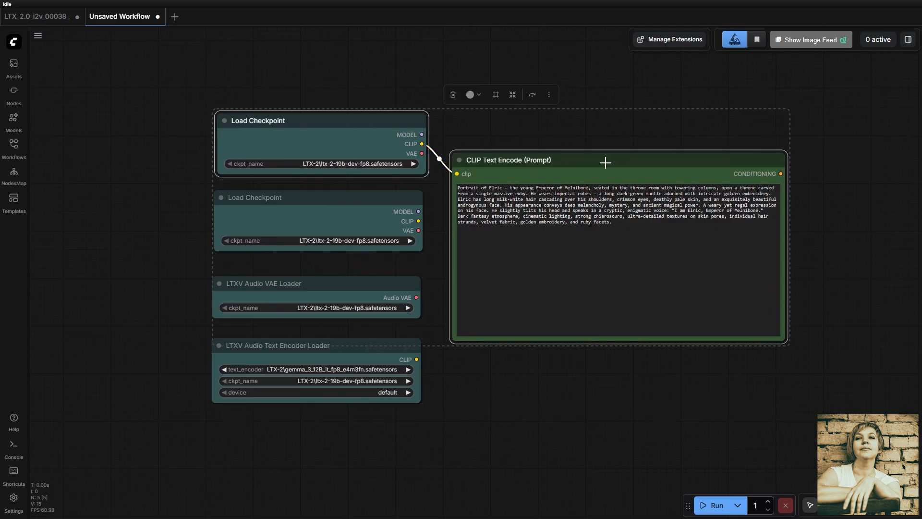
right_click(606, 158)
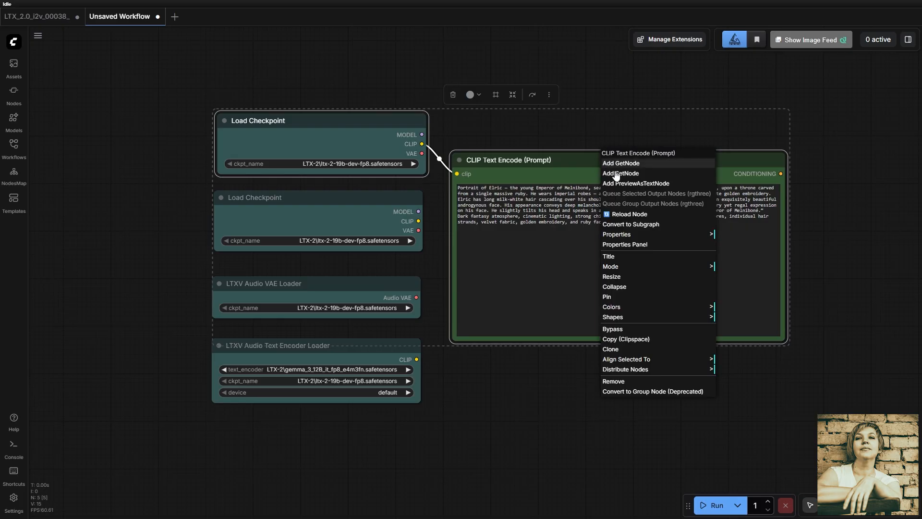
left_click(644, 224)
left_click_drag(561, 223, 545, 198)
left_click_drag(552, 246, 651, 313)
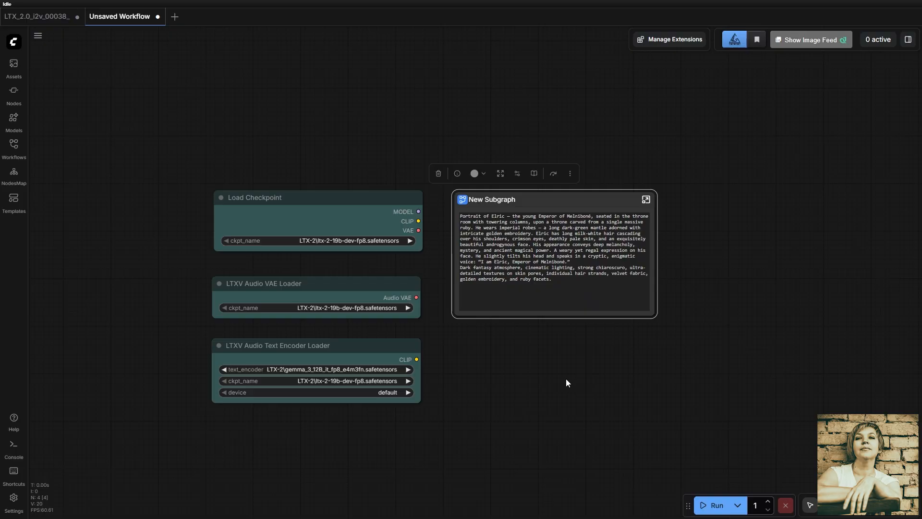
- Inside the new subgraph, move the Load Checkpoint node slightly closer to the CLIP Text Encode node, and return to the main workflow
left_click(645, 199)
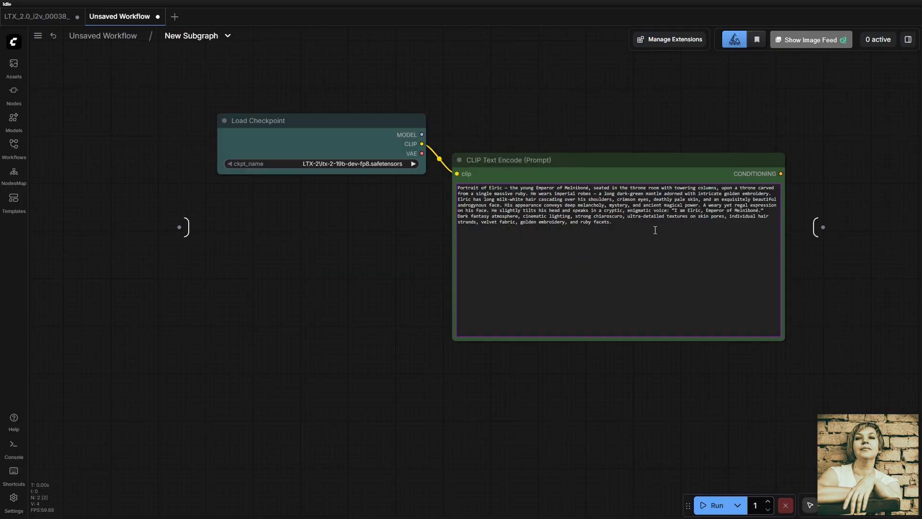
left_click_drag(375, 123, 385, 143)
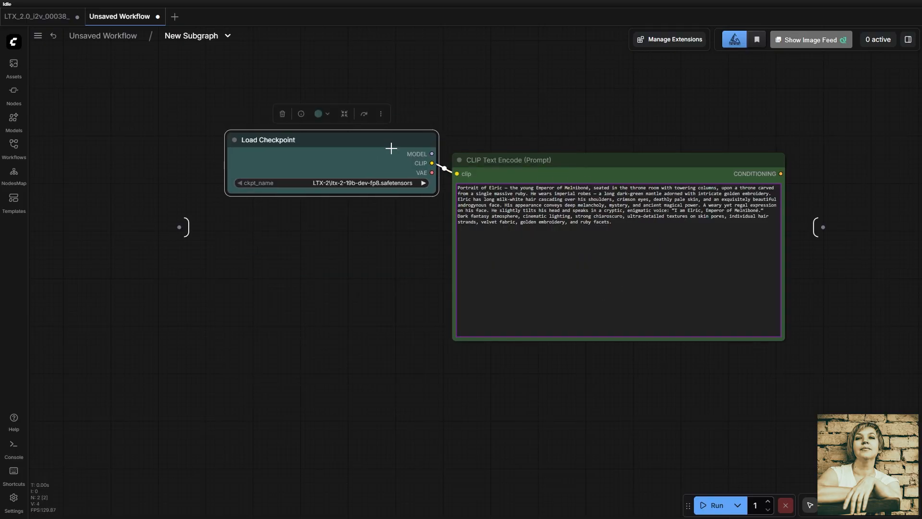
left_click(110, 38)
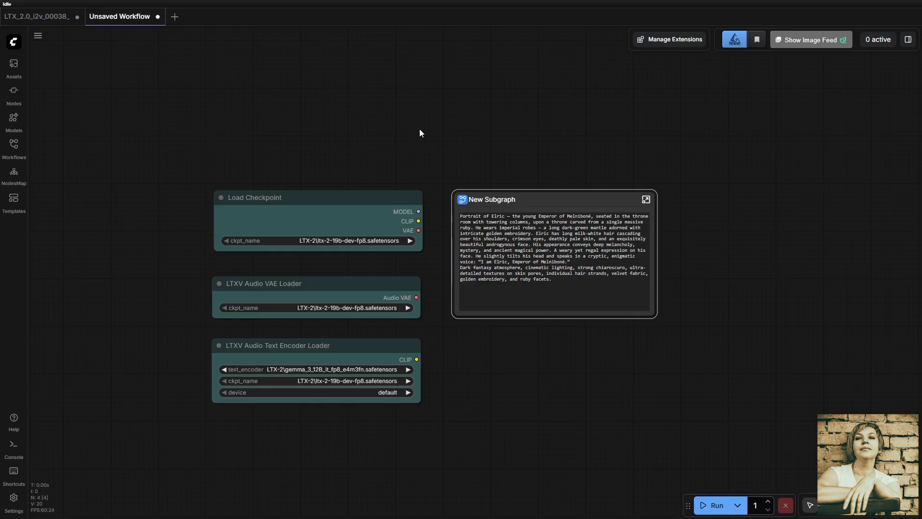
- Edit the subgraph's widgets so the Load Checkpoint ckpt_name parameter is shown on the New Subgraph node, and inspect that field
right_click(591, 197)
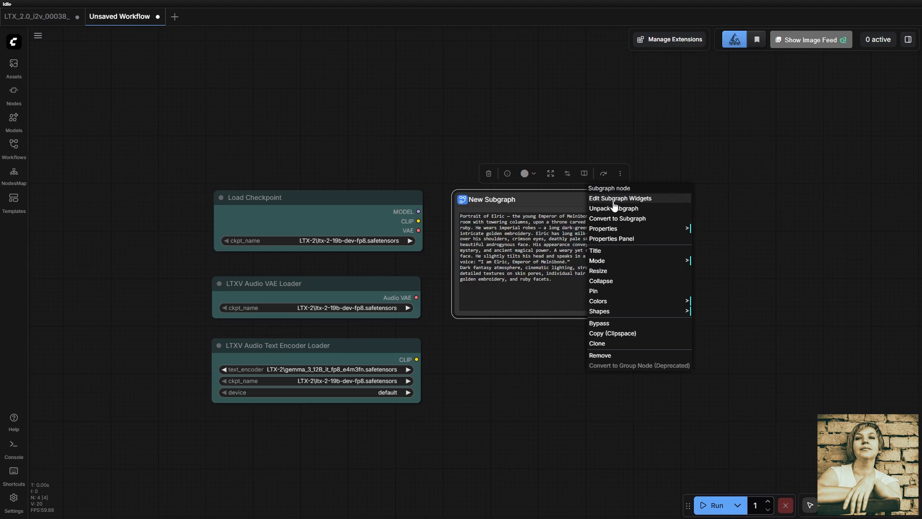
left_click(613, 201)
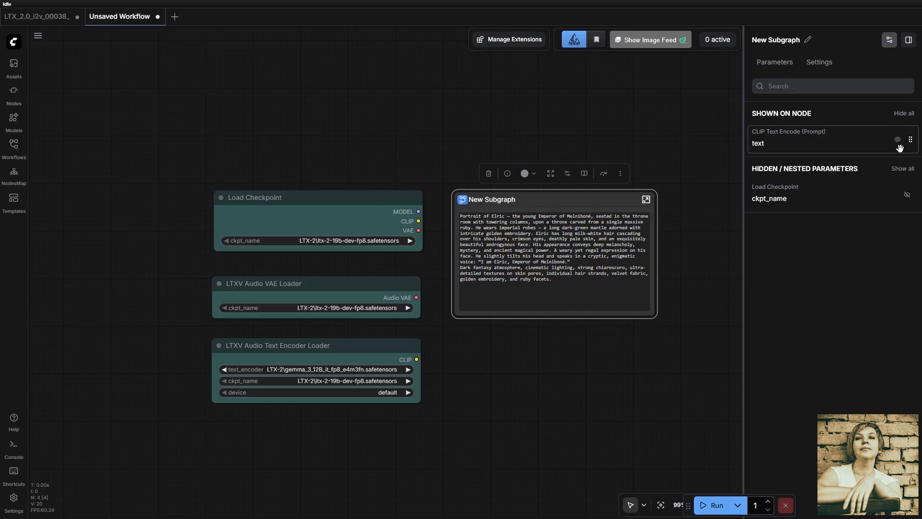
left_click(907, 195)
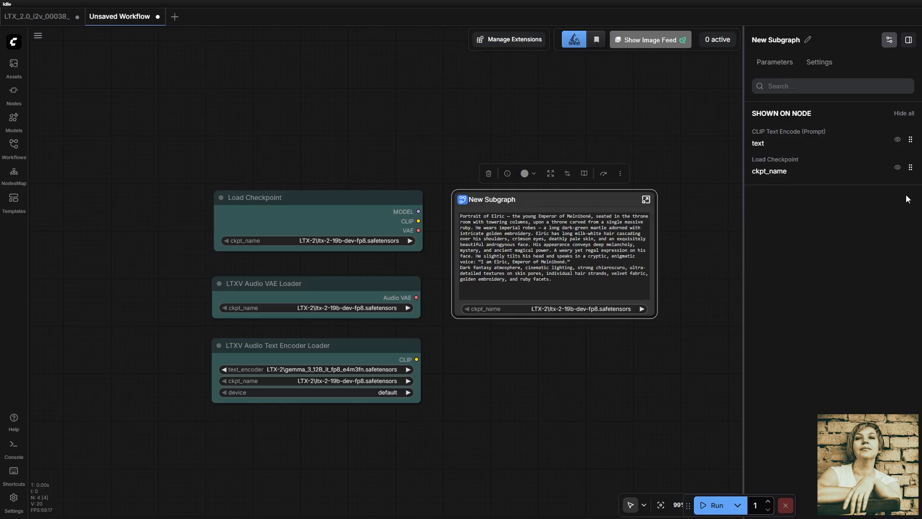
scroll(593, 318, "up", 6)
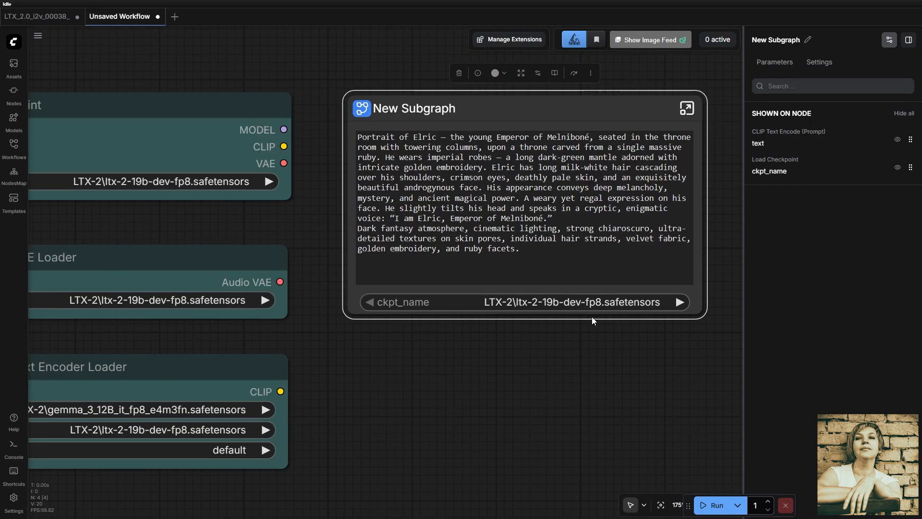
left_click(598, 302)
left_click(621, 305)
scroll(615, 381, "down", 1)
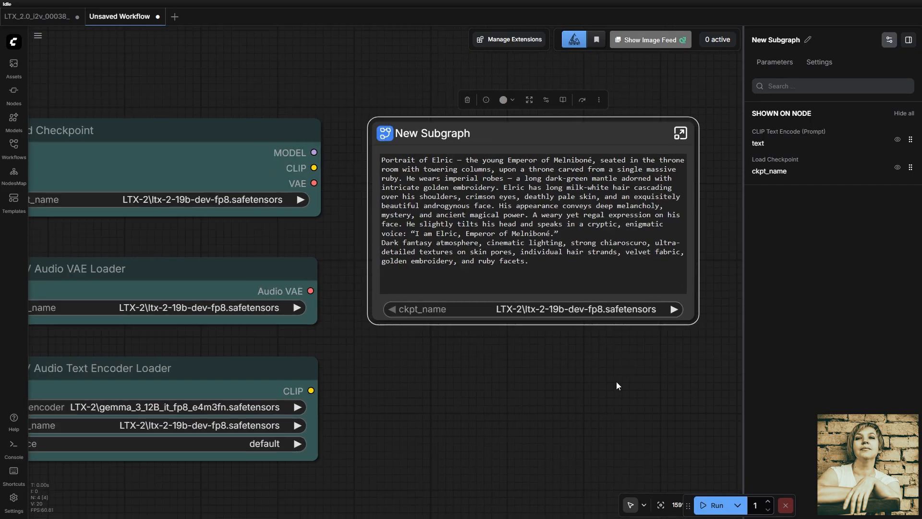
- Look inside the New Subgraph at its Load Checkpoint and prompt nodes, and return to the main workflow
left_click(680, 132)
left_click_drag(387, 325, 225, 332)
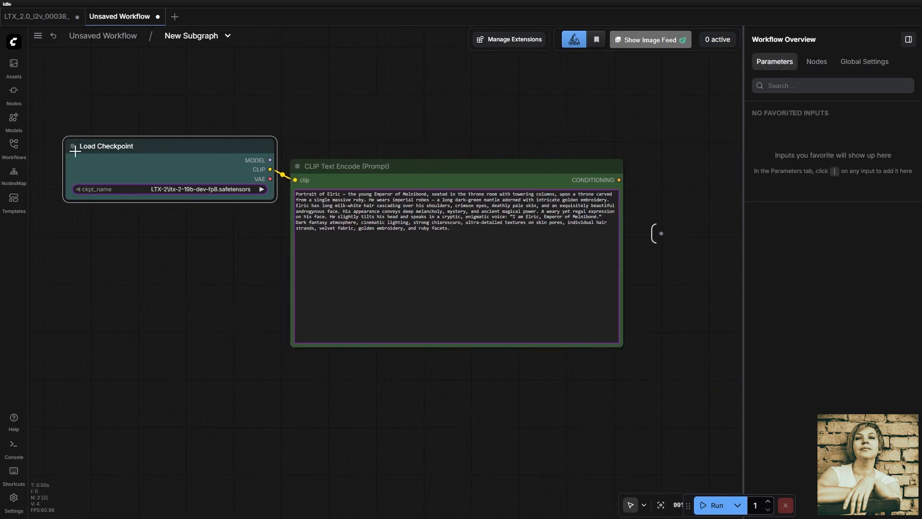
left_click(101, 36)
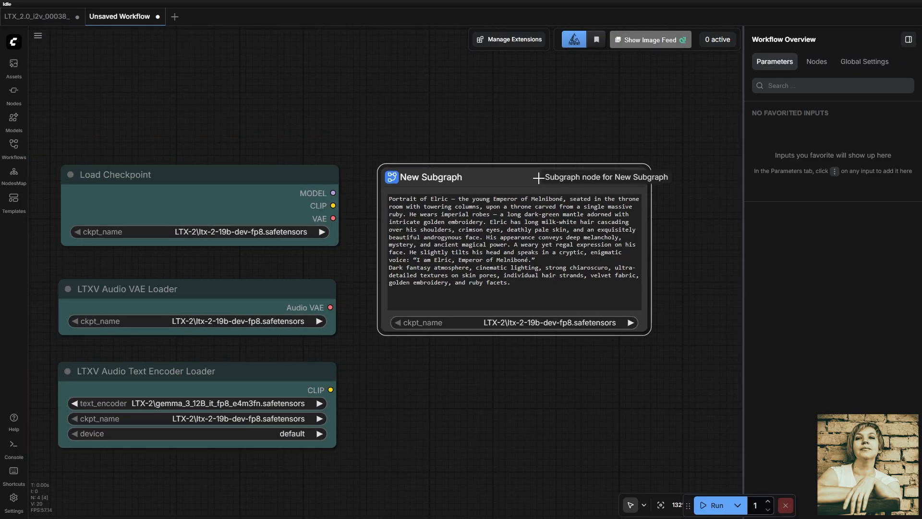
- Review the Unpack Subgraph option on New Subgraph and the Text to Video (LTX 2.0) node's parameters in the LTX_2.0_i2v_00038_ workflow
right_click(538, 177)
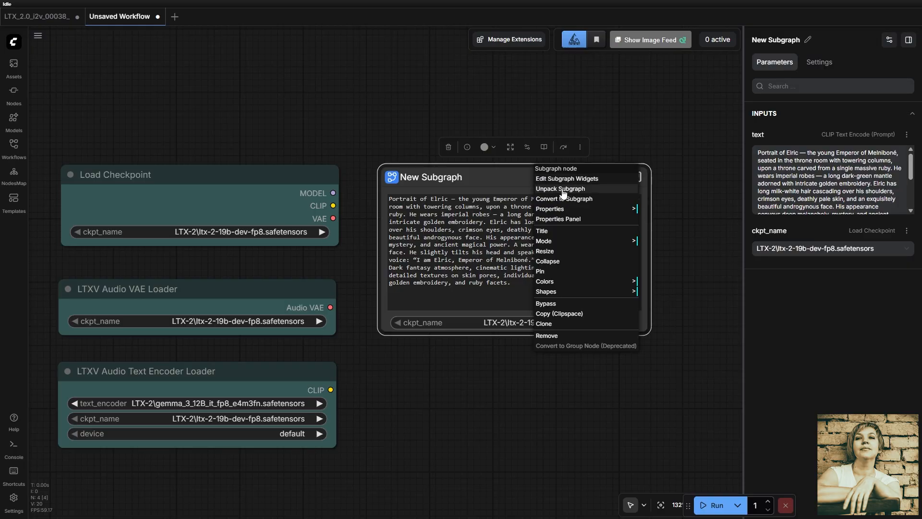
left_click(563, 189)
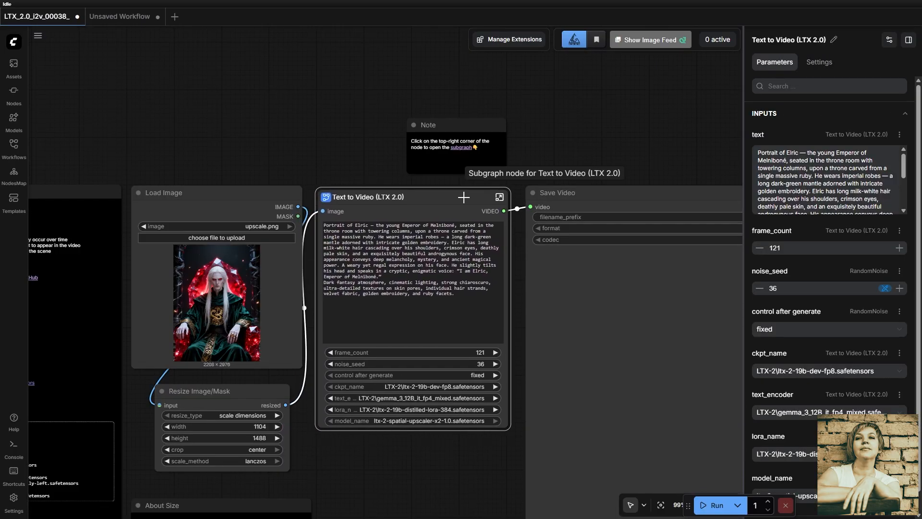
scroll(459, 431, "up", 2)
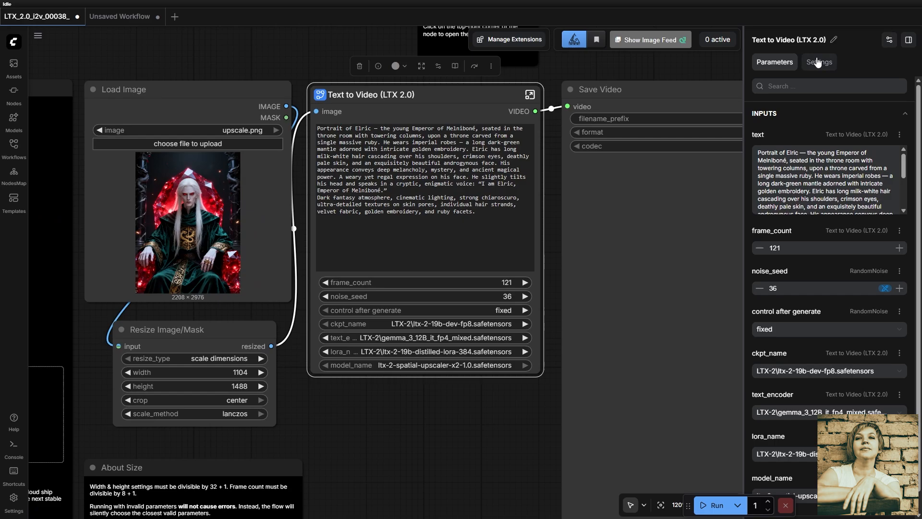
scroll(839, 402, "down", 1)
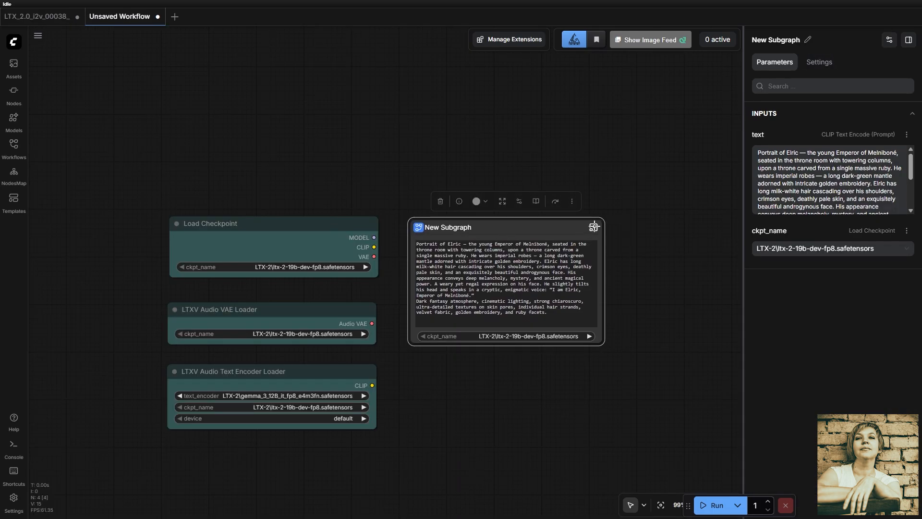
- Open New Subgraph and connect its empty input slot to the Load Checkpoint node's ckpt_name field
left_click(591, 227)
scroll(299, 323, "up", 4)
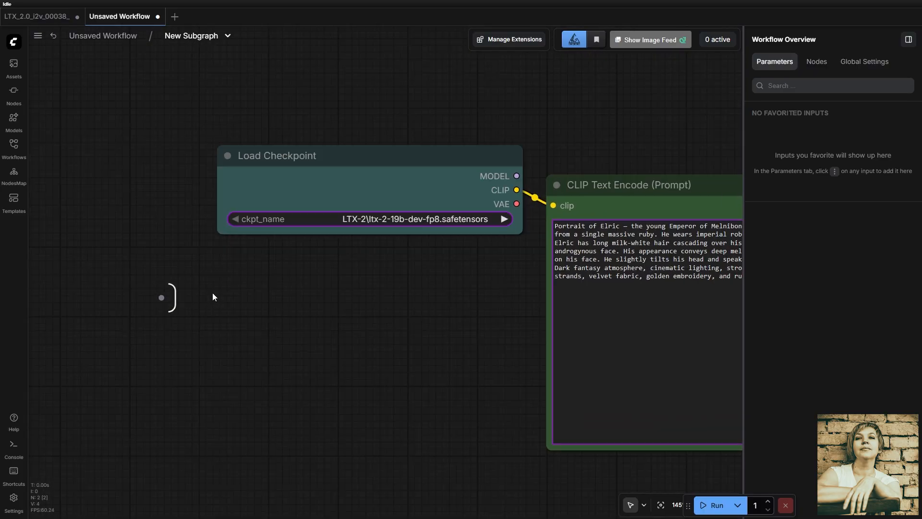
left_click_drag(161, 301, 231, 219)
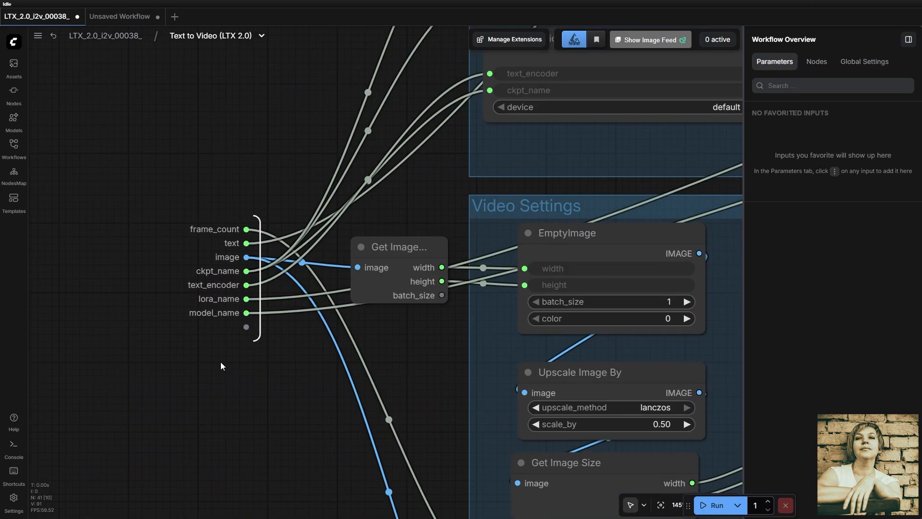
- Review the exposed inputs inside the Text to Video (LTX 2.0) subgraph, return to the main workflow, and look at the Load Image node
scroll(220, 362, "up", 2)
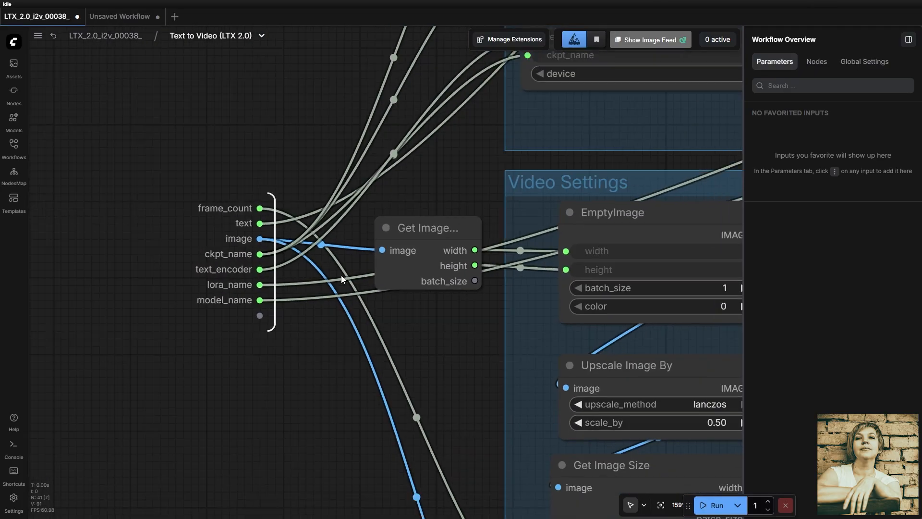
scroll(254, 231, "down", 3)
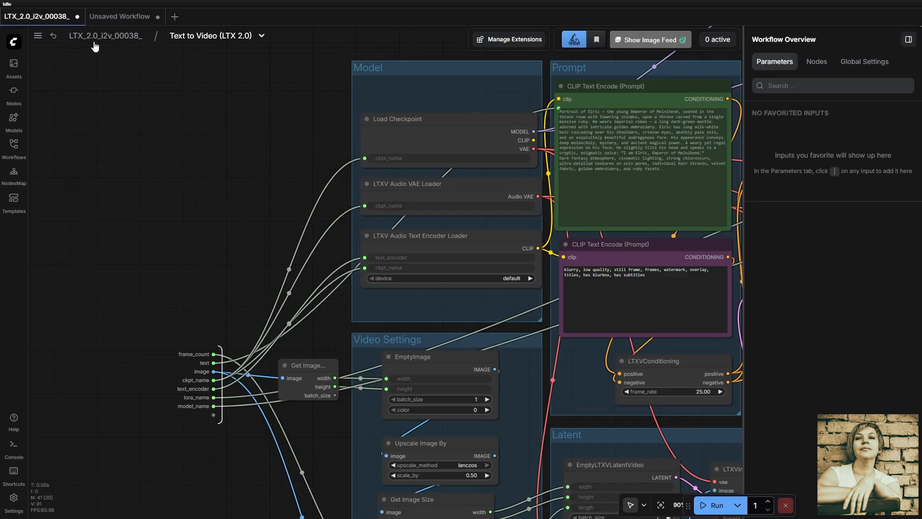
left_click(95, 37)
left_click(231, 113)
scroll(183, 176, "up", 10)
scroll(384, 227, "down", 7)
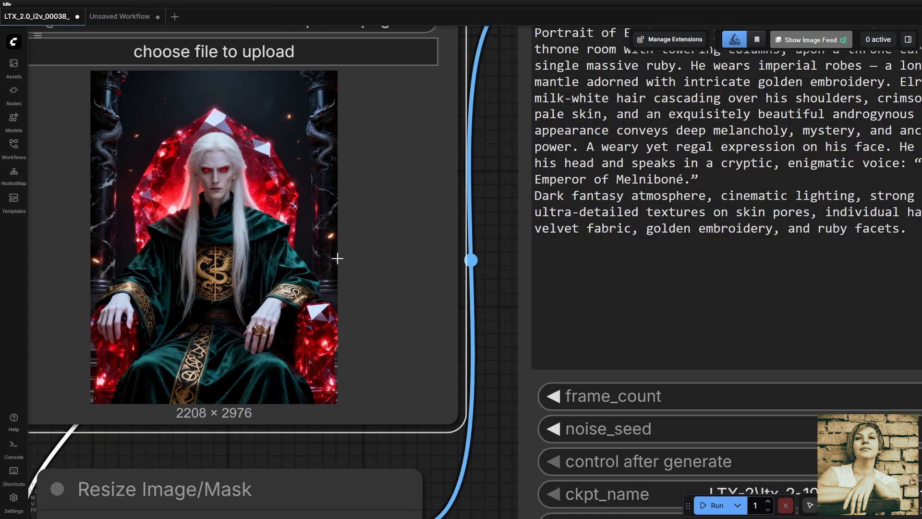
- Inspect the Text to Video (LTX 2.0) node's prompt text, frame_count, noise_seed and ckpt_name parameters
left_click(543, 119)
scroll(540, 187, "up", 2)
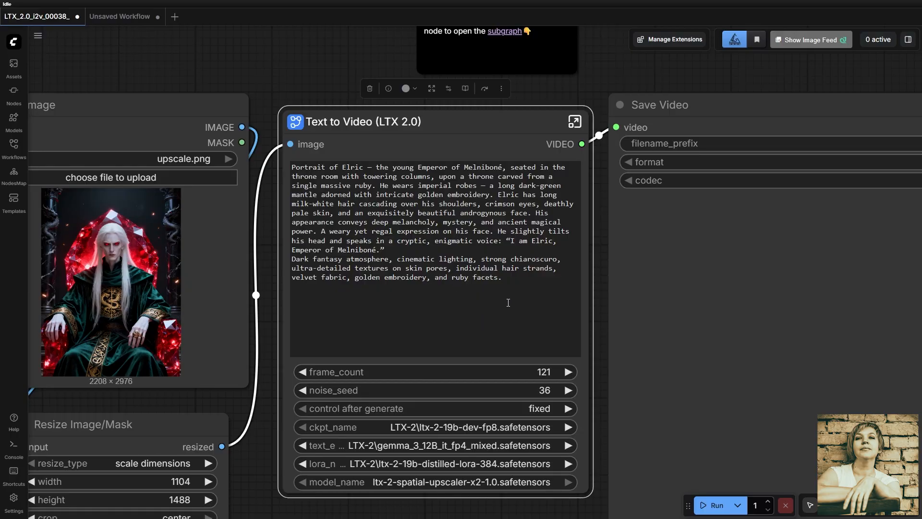
left_click_drag(516, 293, 233, 152)
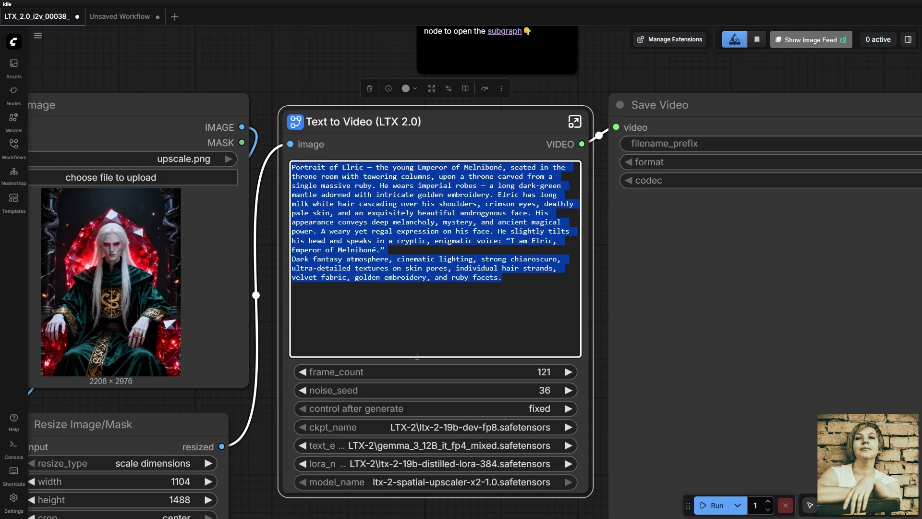
left_click(520, 376)
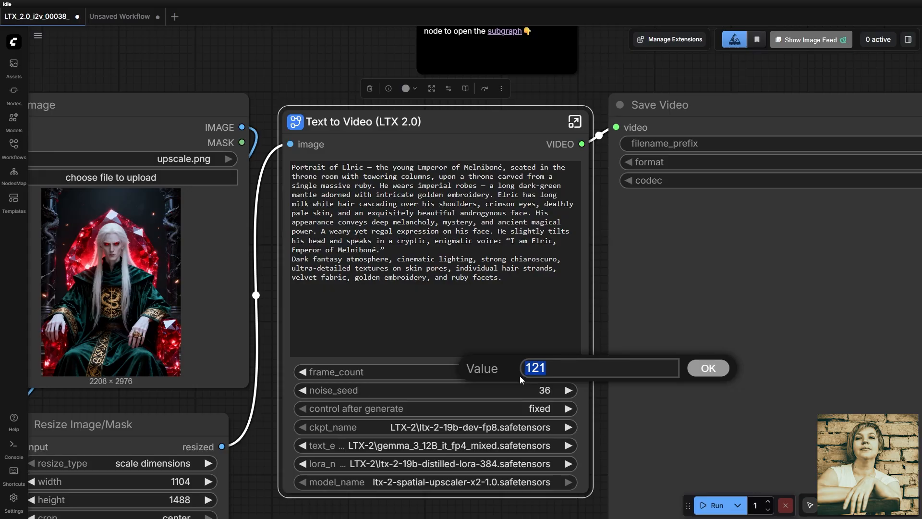
left_click(538, 392)
left_click(539, 391)
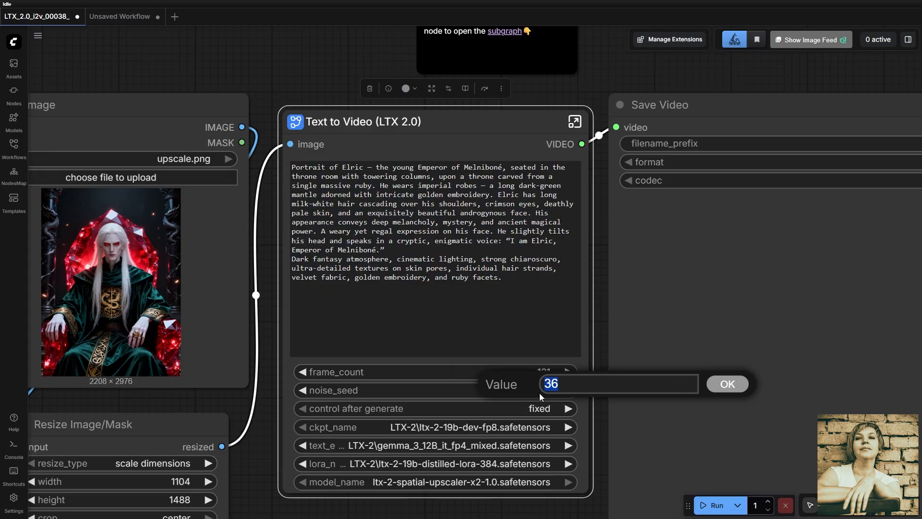
left_click(510, 427)
left_click(529, 426)
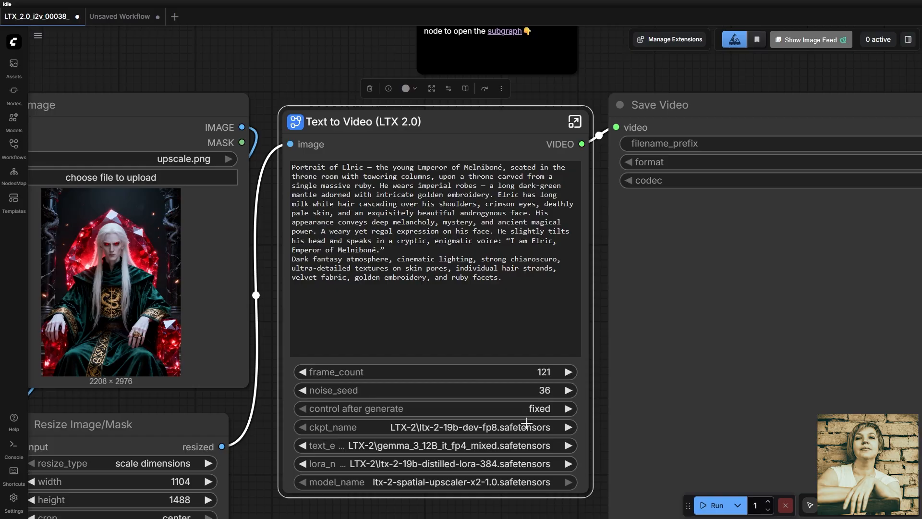
- Look over the whole workflow, from the Model Links and Load Image nodes through to Save Video
scroll(583, 406, "down", 1)
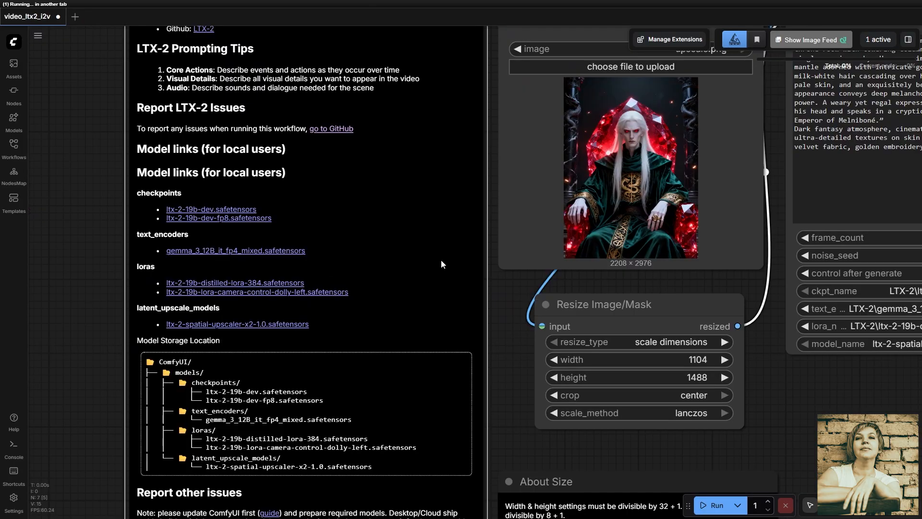
scroll(477, 303, "down", 3)
scroll(502, 371, "up", 3)
left_click_drag(502, 372, 532, 364)
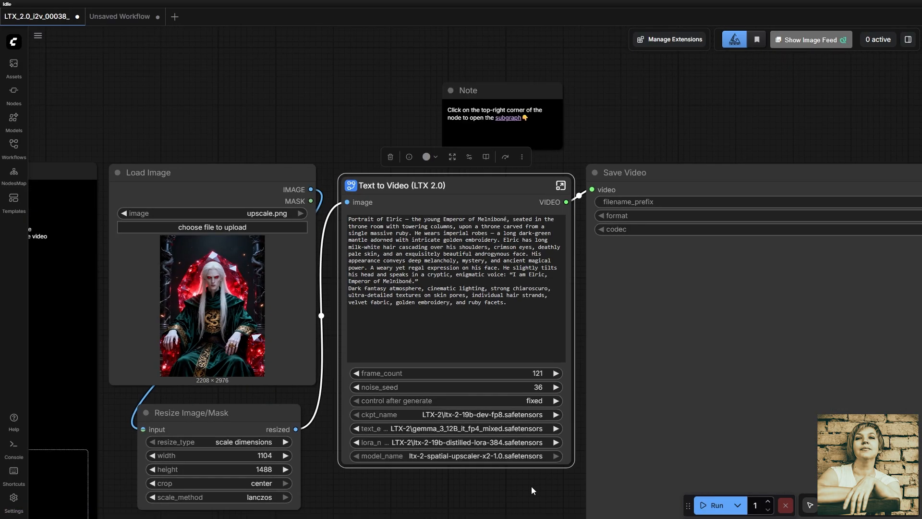
left_click_drag(531, 486, 367, 407)
scroll(366, 407, "down", 3)
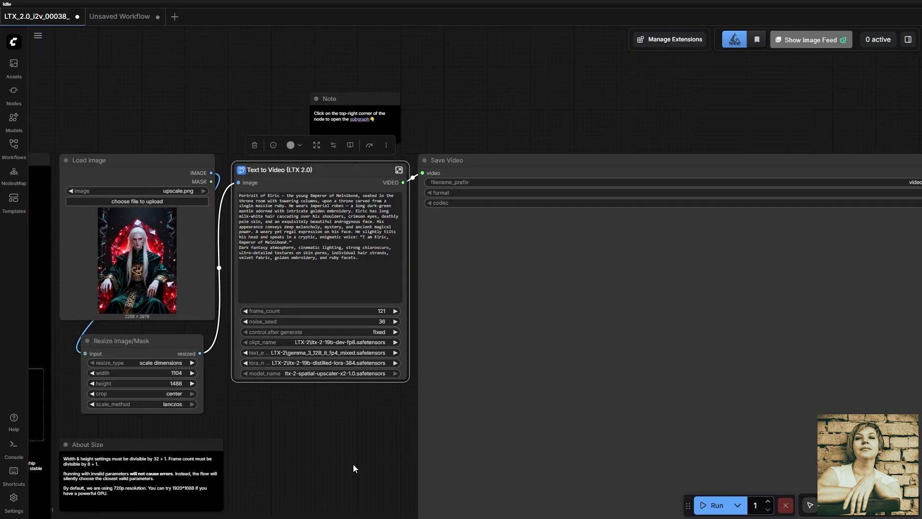
left_click_drag(353, 464, 248, 394)
left_click_drag(501, 93, 531, 98)
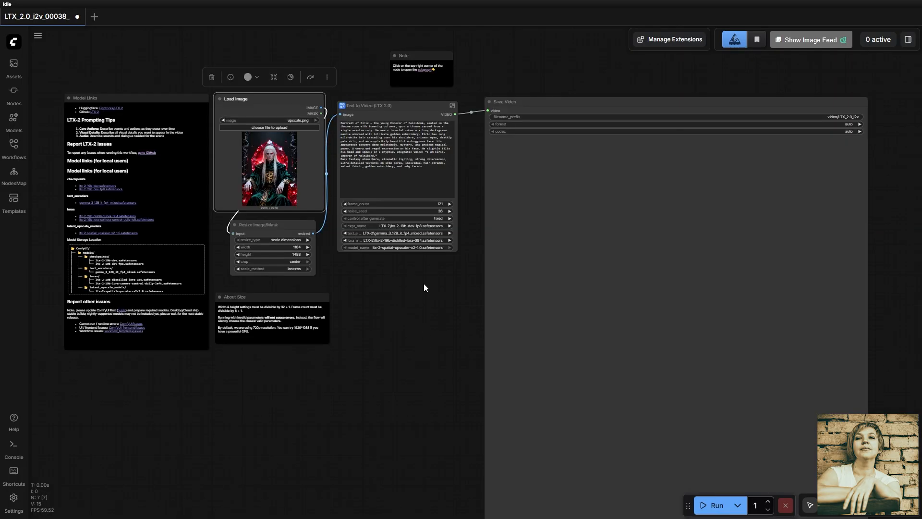
- Open the Text to Video (LTX 2.0) subgraph to view its internal node groups
left_click(430, 103)
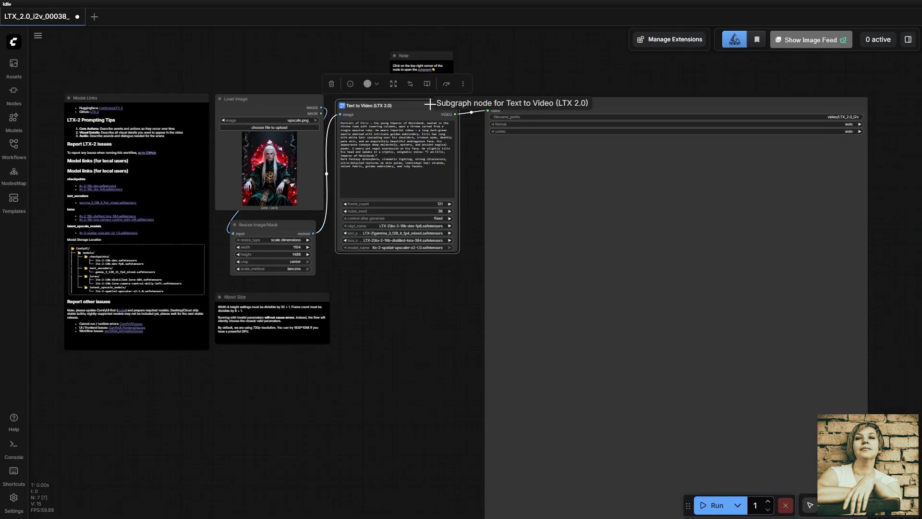
key(".")
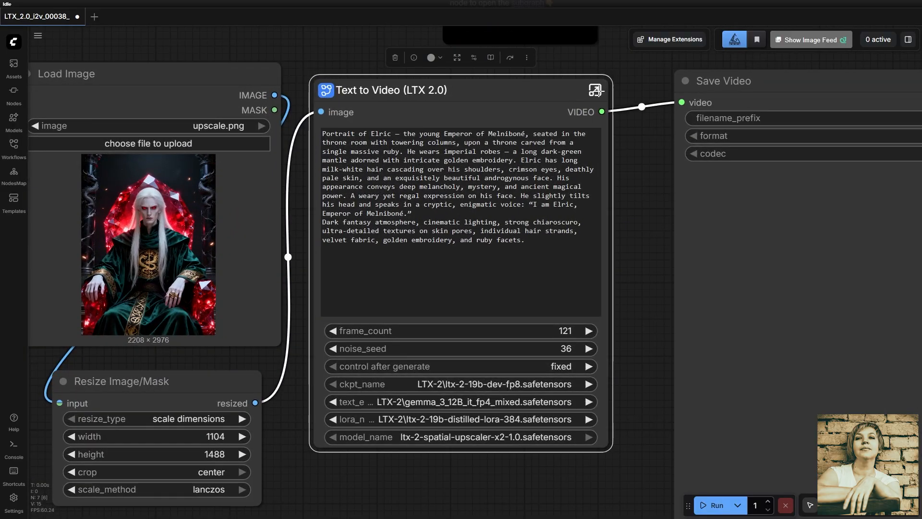
left_click(598, 92)
left_click_drag(504, 116, 898, 176)
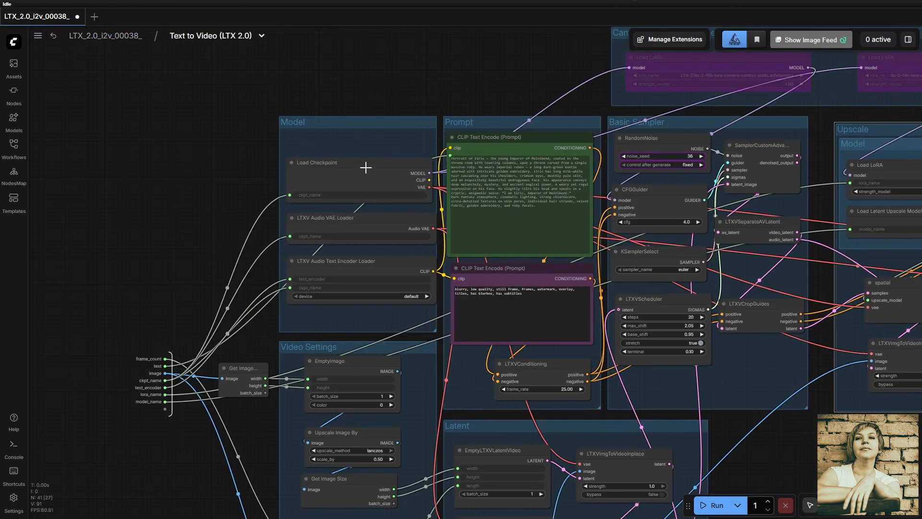
- Examine the Load Checkpoint, LTXV Audio VAE Loader and LTXV Audio Text Encoder Loader nodes in the Model group
left_click(367, 166)
key(".")
scroll(514, 365, "down", 5)
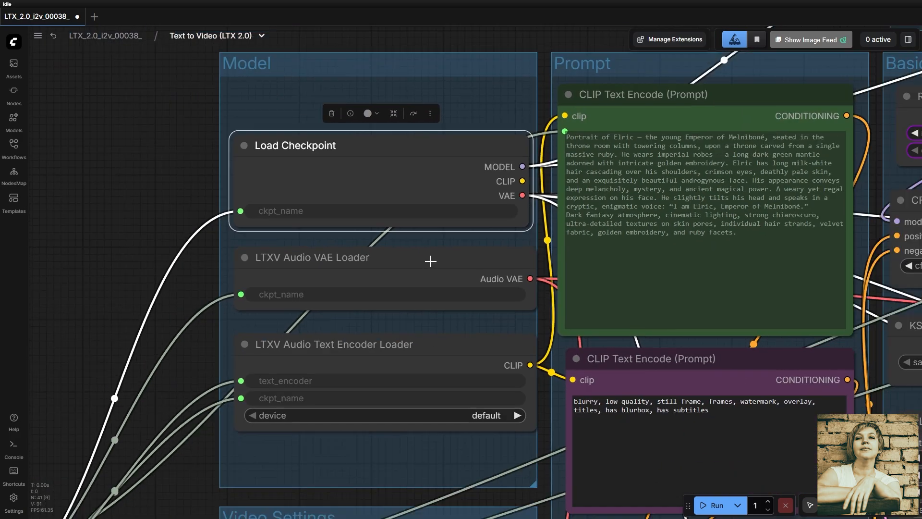
left_click(430, 260)
left_click(427, 343)
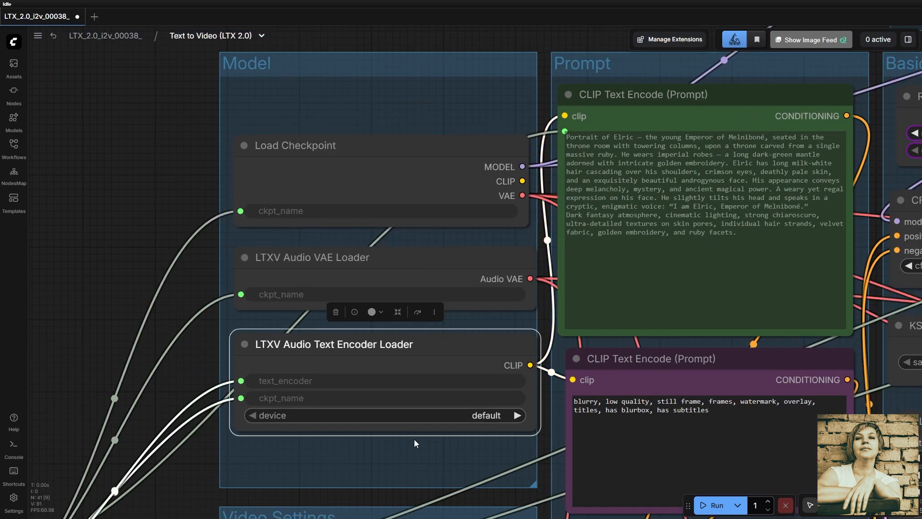
- Examine the subgraph's exposed input list and the nodes of the Video Settings group, including EmptyImage
left_click_drag(415, 467, 627, 281)
left_click_drag(117, 475, 307, 333)
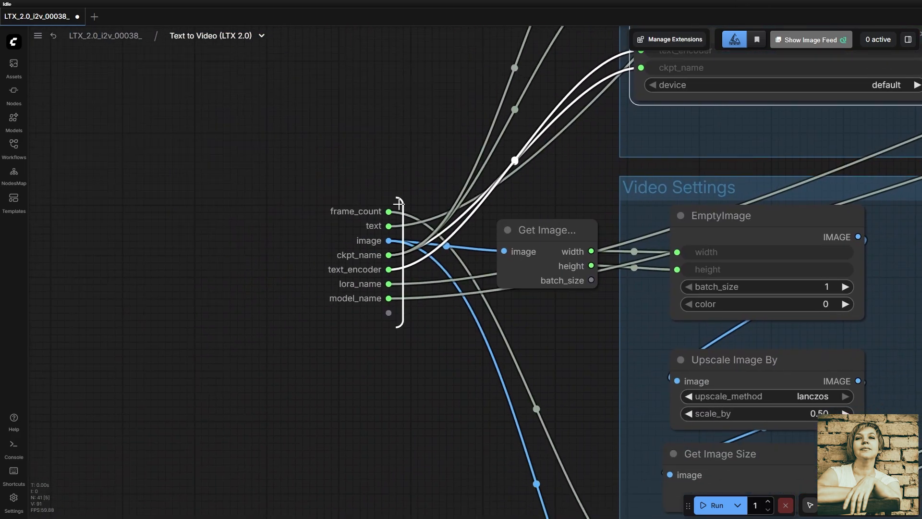
left_click_drag(556, 324, 149, 203)
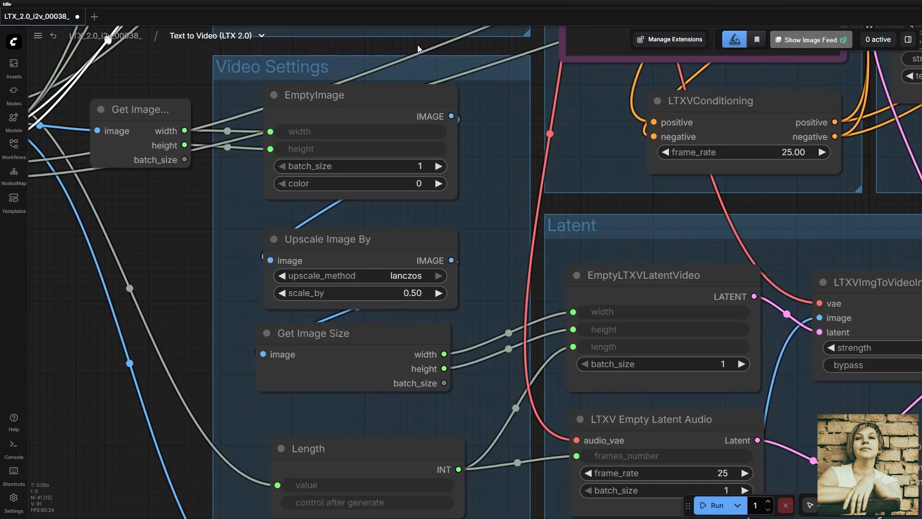
left_click(392, 95)
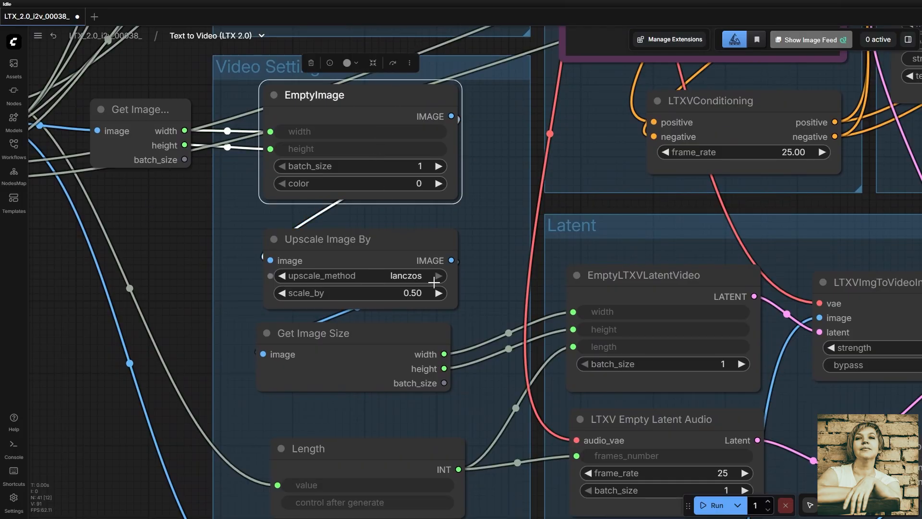
left_click(469, 63)
scroll(497, 229, "down", 2)
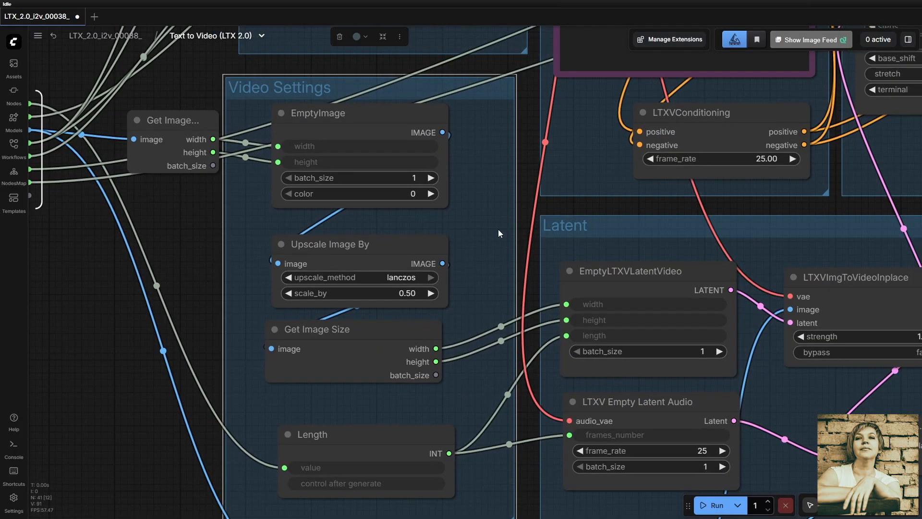
- Shift the green positive CLIP Text Encode node slightly, and highlight the negative prompt's text in the purple CLIP Text Encode node
left_click_drag(558, 171, 537, 216)
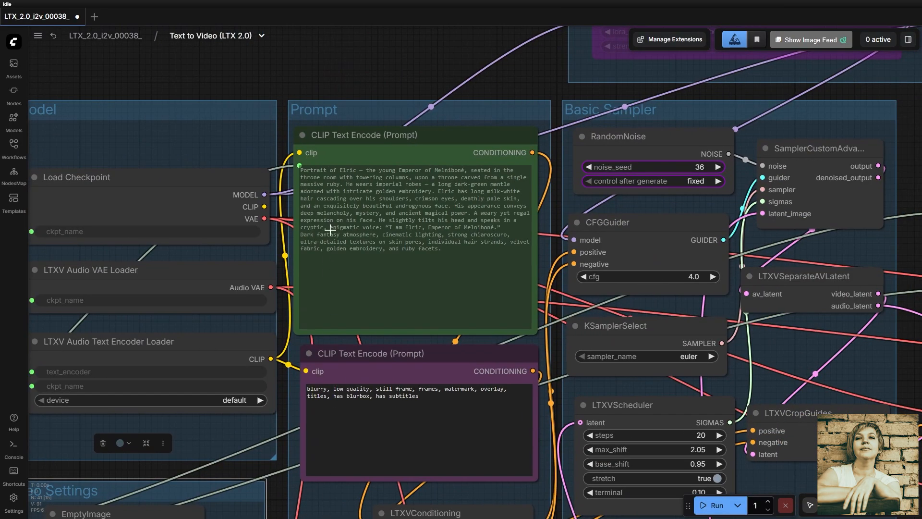
left_click_drag(397, 139, 403, 140)
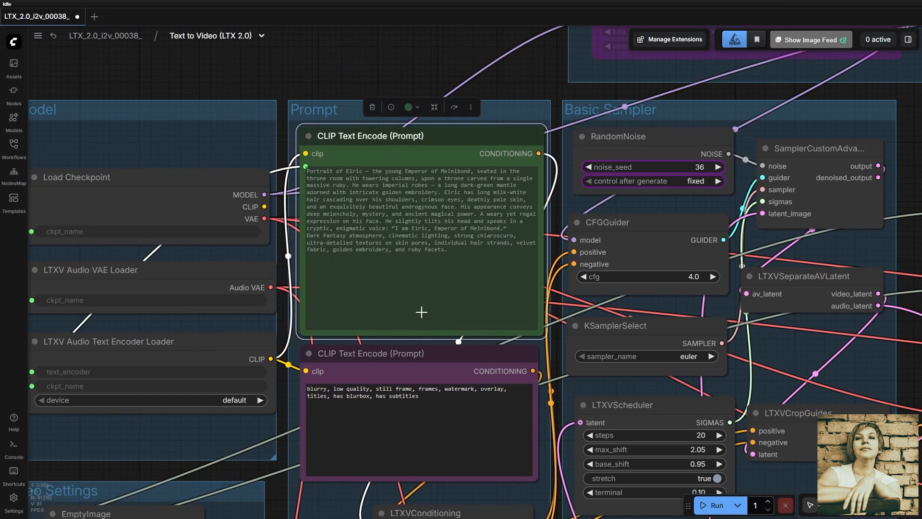
left_click(433, 352)
key("period")
left_click_drag(432, 288, 198, 194)
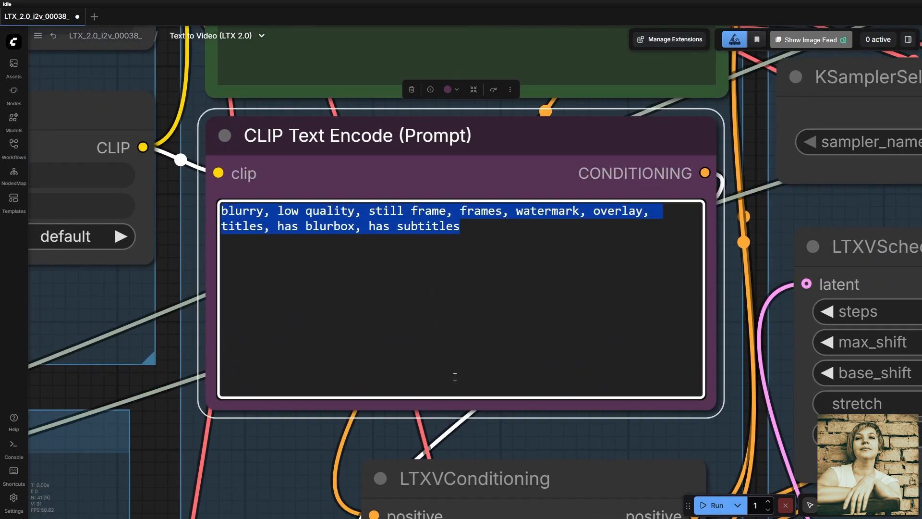
- Examine the LTXVConditioning node's frame_rate setting and the guider, sampler and scheduler nodes of the Basic Sampler group
scroll(484, 410, "down", 6)
left_click_drag(519, 424, 442, 245)
left_click(448, 276)
key("period")
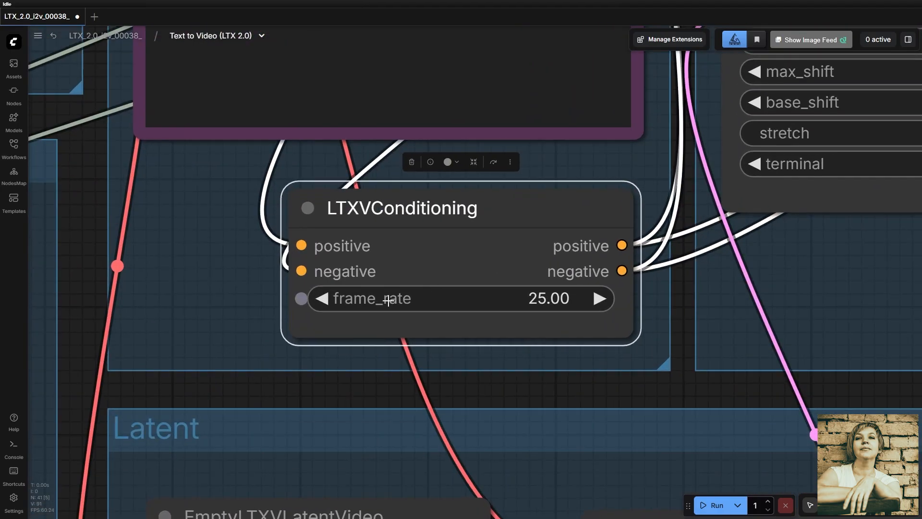
left_click_drag(583, 147, 344, 295)
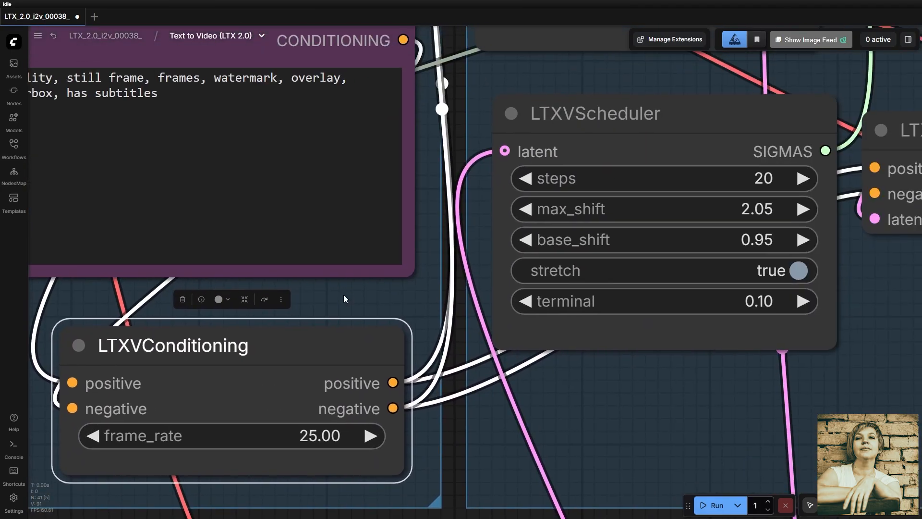
scroll(344, 294, "down", 5)
left_click_drag(430, 180, 460, 322)
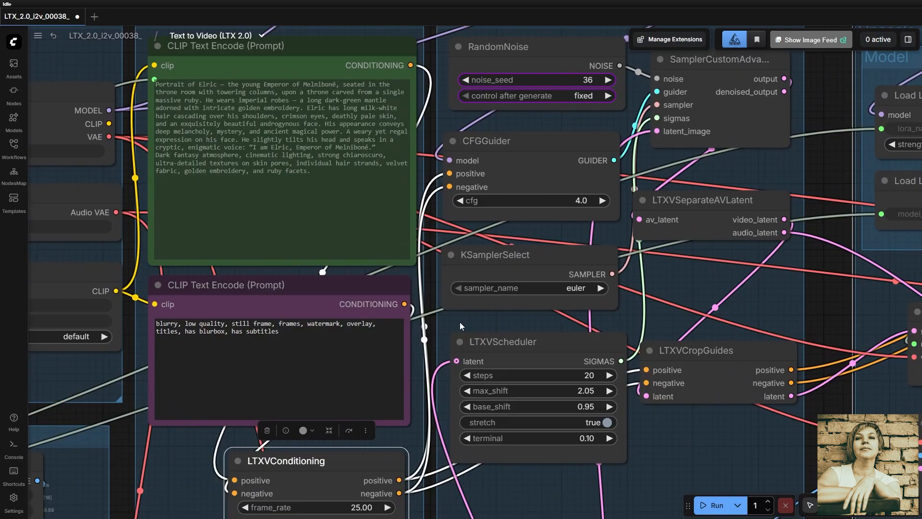
left_click_drag(569, 379, 644, 69)
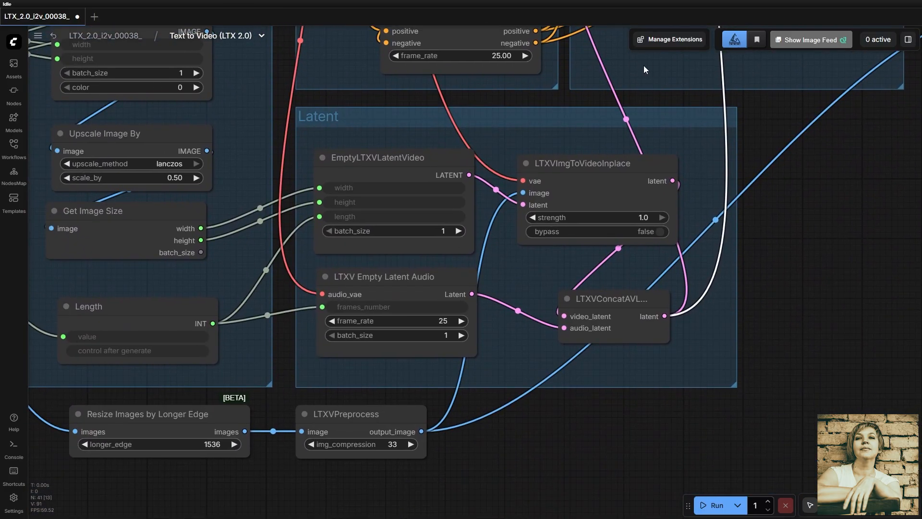
- In the Latent group, move the EmptyLTXVLatentVideo and LTXV Empty Latent Audio nodes slightly upward, and select LTXVImgToVideoInplace
left_click(397, 116)
key(".")
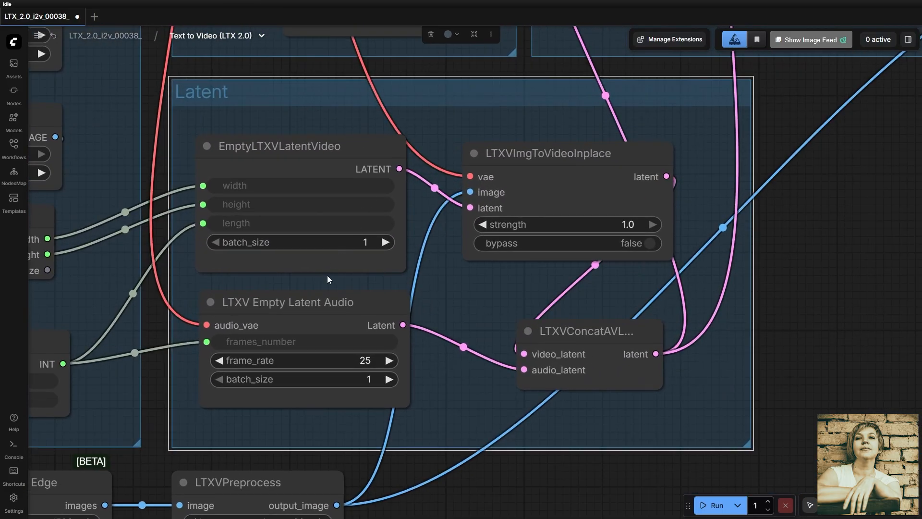
left_click(310, 143)
left_click_drag(294, 146, 300, 136)
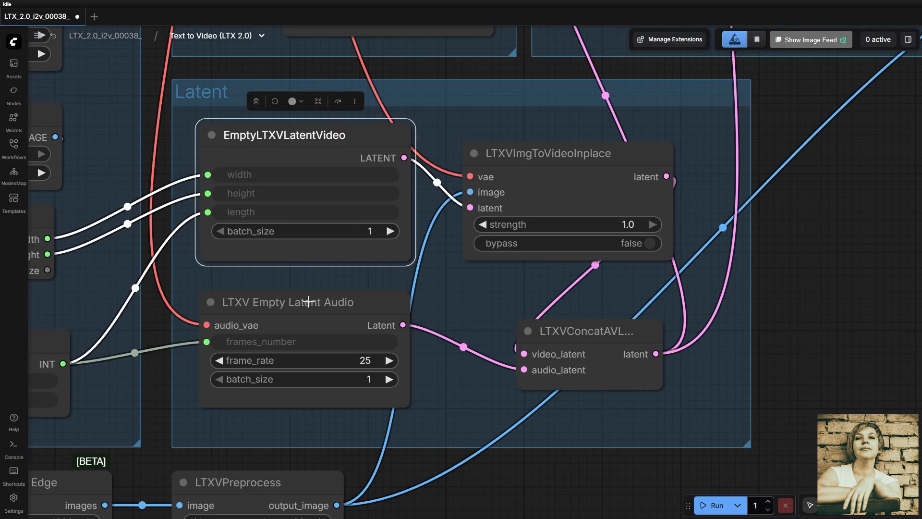
mouse_move(308, 301)
left_mouse_down()
mouse_move(307, 316)
mouse_move(306, 290)
mouse_move(319, 290)
mouse_move(309, 294)
left_mouse_up()
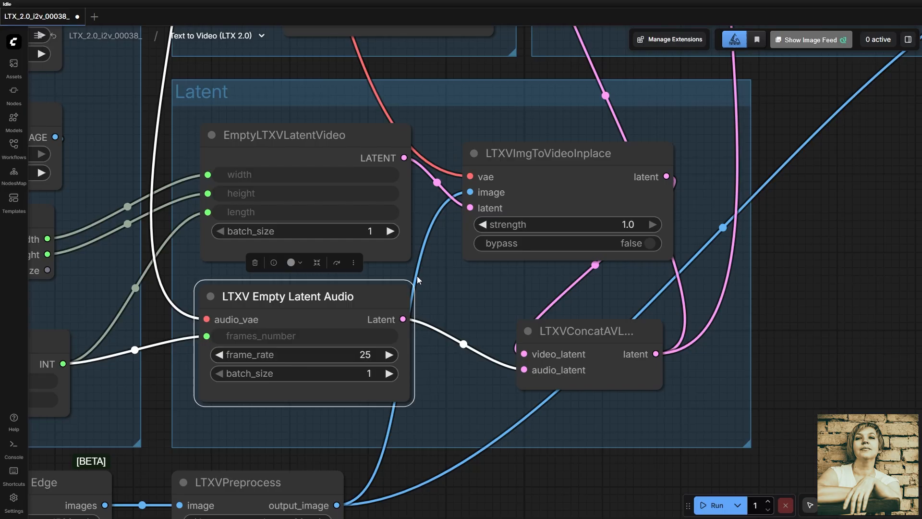
left_click_drag(448, 289, 361, 320)
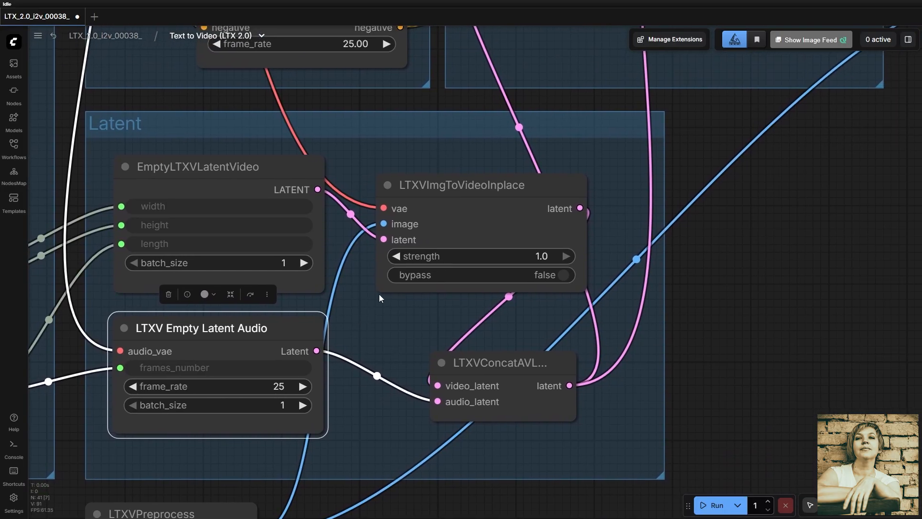
left_click(482, 189)
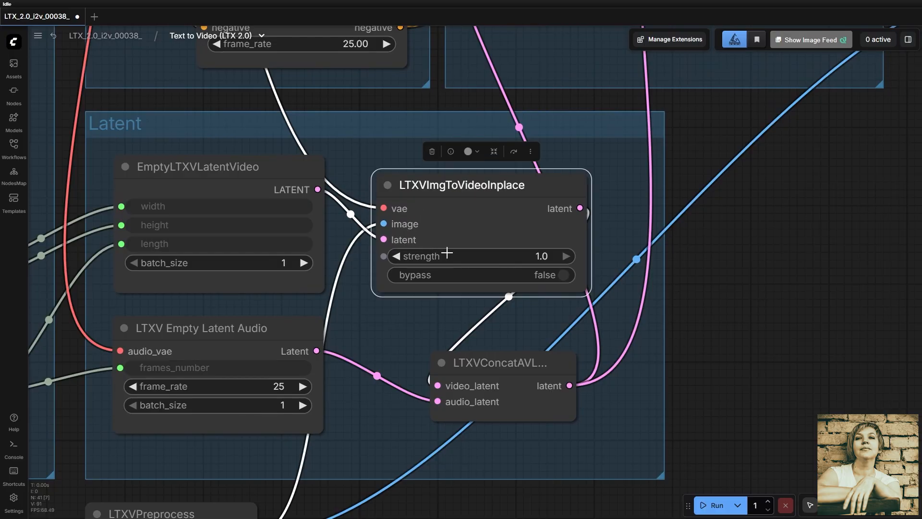
- Select the LTXVConcatAVLatent node in the Latent group and move it slightly
left_click(516, 366)
mouse_move(519, 350)
left_mouse_down()
mouse_move(488, 350)
mouse_move(525, 347)
mouse_move(513, 346)
left_mouse_up()
mouse_move(431, 382)
left_mouse_down()
mouse_move(425, 373)
mouse_move(427, 398)
left_mouse_up()
- Locate SamplerCustomAdvanced in the Basic Sampler group and examine its latent_image input and connections
scroll(498, 374, "down", 5)
left_click_drag(624, 134, 402, 435)
left_click(453, 136)
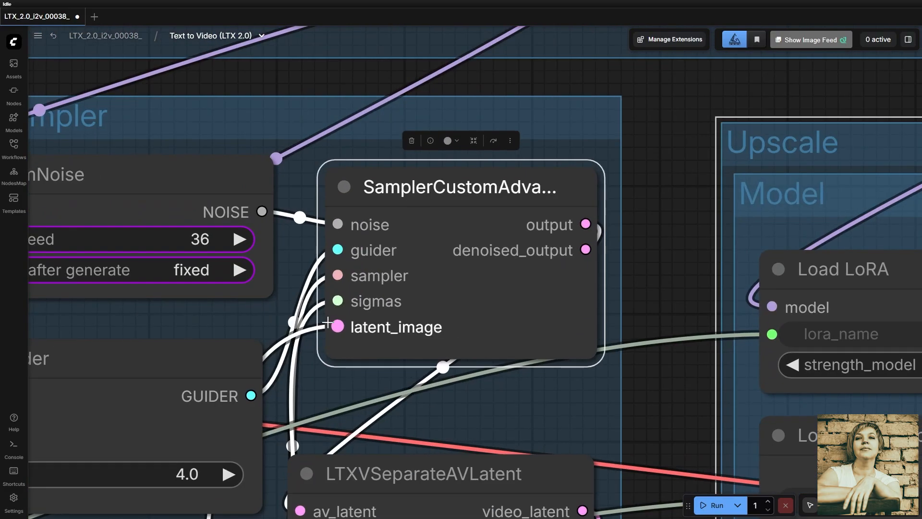
left_click_drag(338, 325, 337, 325)
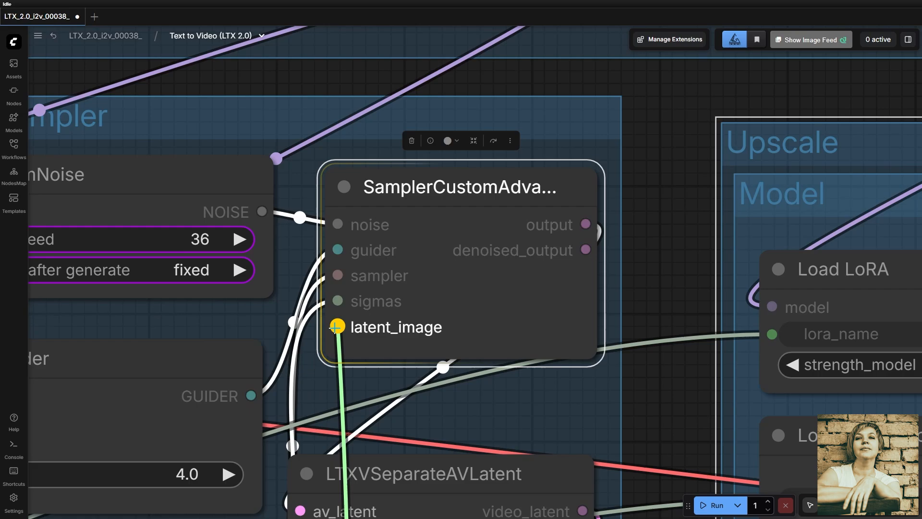
left_click_drag(337, 325, 337, 325)
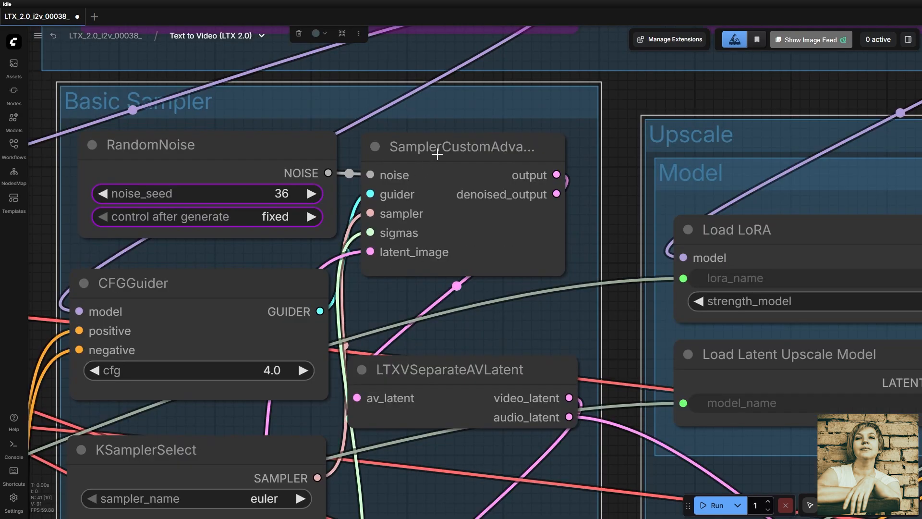
left_click(437, 154)
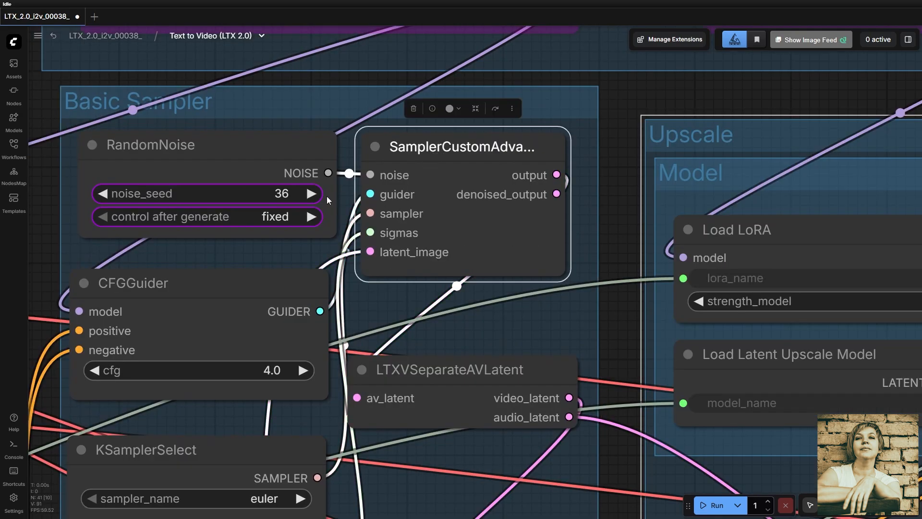
- Highlight the RandomNoise node in the Basic Sampler group, and enter 4 as the CFGGuider node's cfg
left_click(223, 138)
left_click(263, 284)
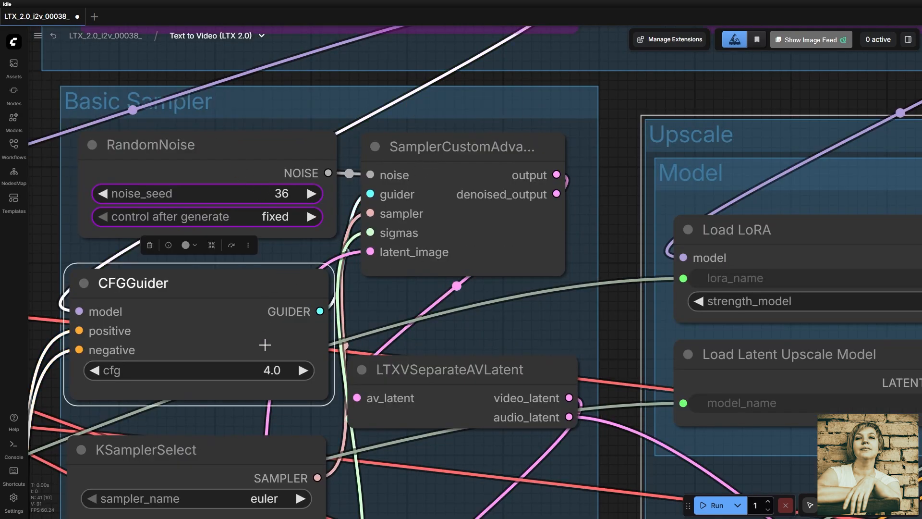
left_click(267, 370)
type("4")
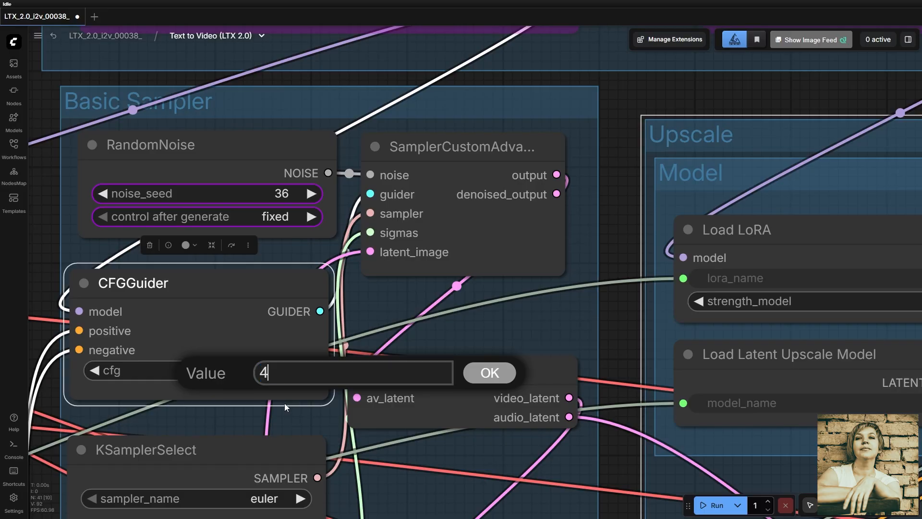
left_click(466, 373)
- Select the LTXVScheduler node below KSamplerSelect and nudge it slightly within the Basic Sampler group
scroll(382, 480, "down", 5)
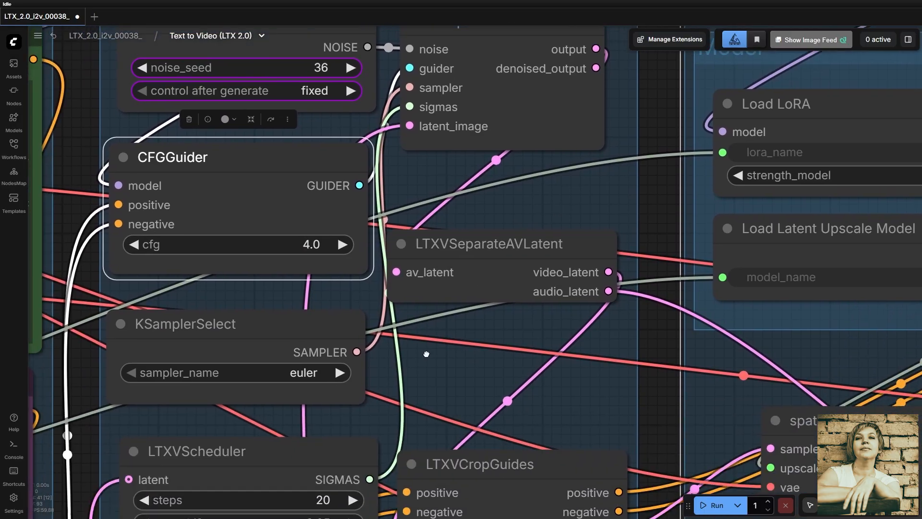
left_click(338, 344)
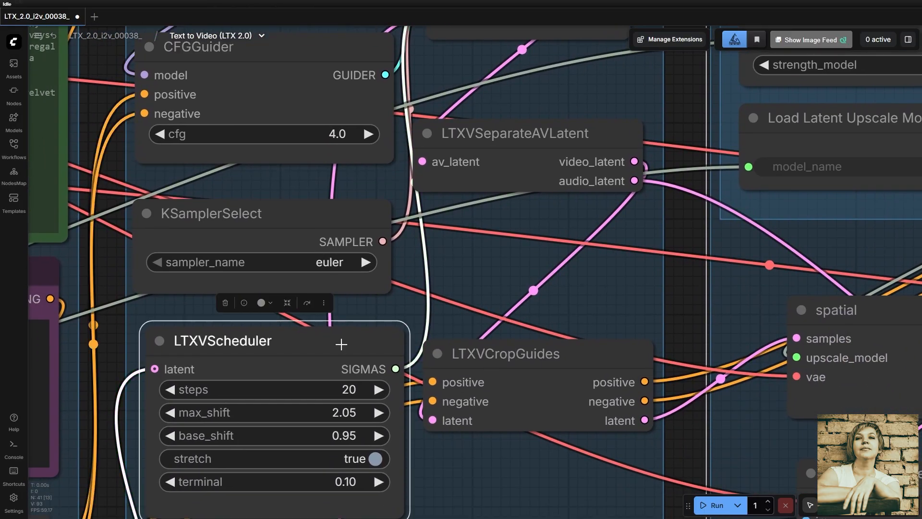
left_click_drag(427, 473, 526, 344)
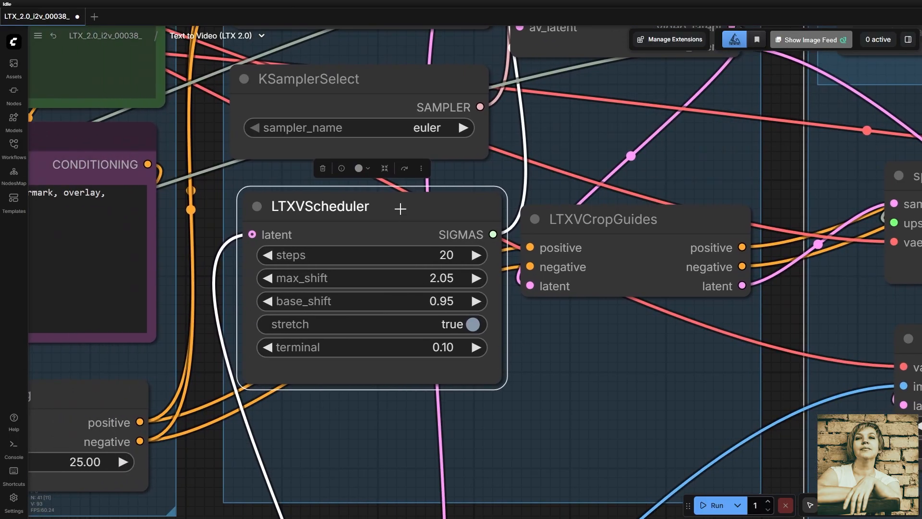
mouse_move(404, 207)
left_mouse_down()
mouse_move(420, 231)
mouse_move(390, 206)
mouse_move(403, 210)
left_mouse_up()
- Select the LTXVCropGuides node in the Basic Sampler group and nudge it slightly
scroll(452, 272, "down", 5)
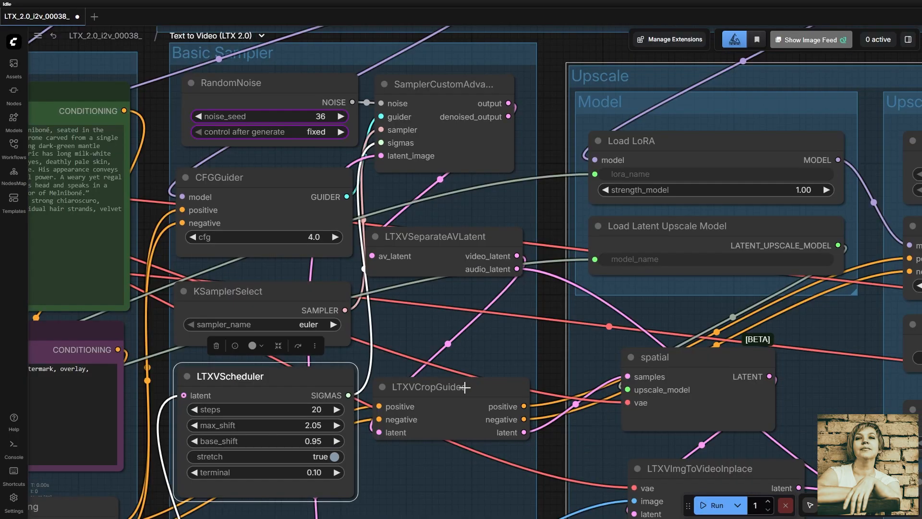
left_click(464, 387)
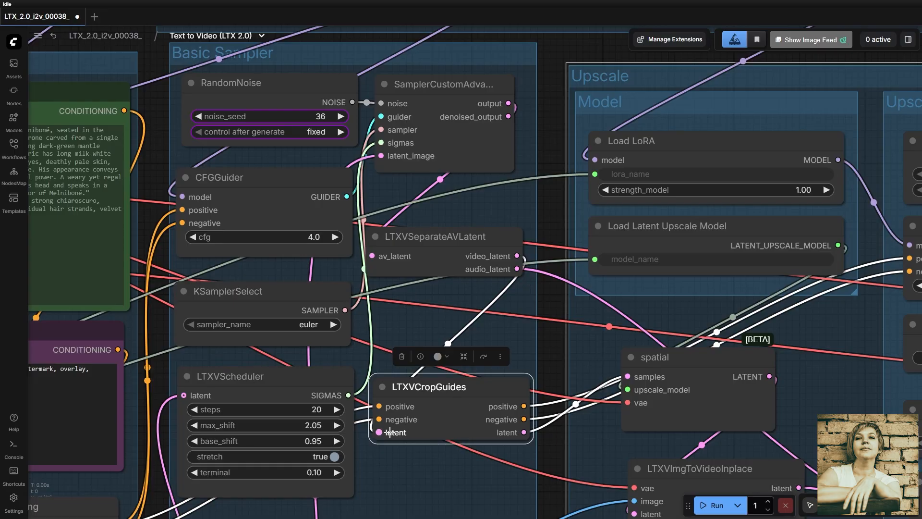
left_click_drag(455, 455, 429, 461)
left_click_drag(412, 390, 412, 392)
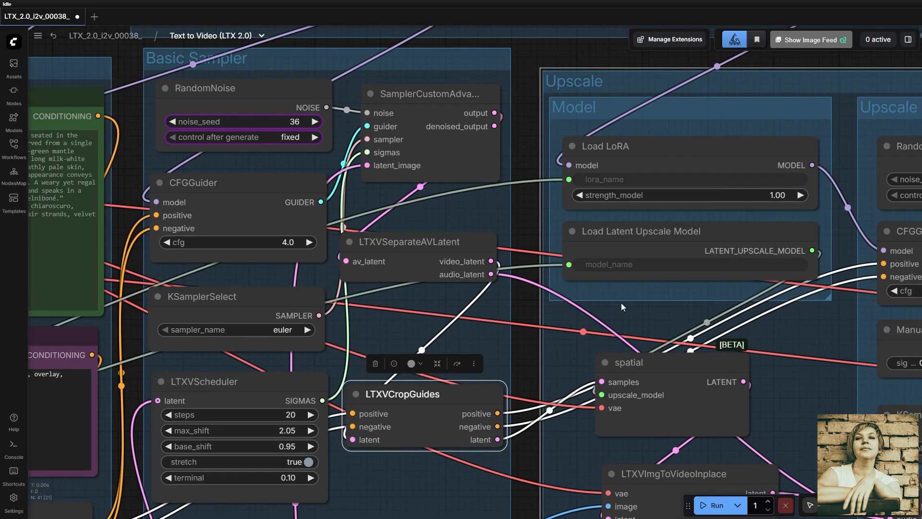
- Focus on the Upscale group and shift it with all its nodes slightly to the right
left_click(652, 77)
key("period")
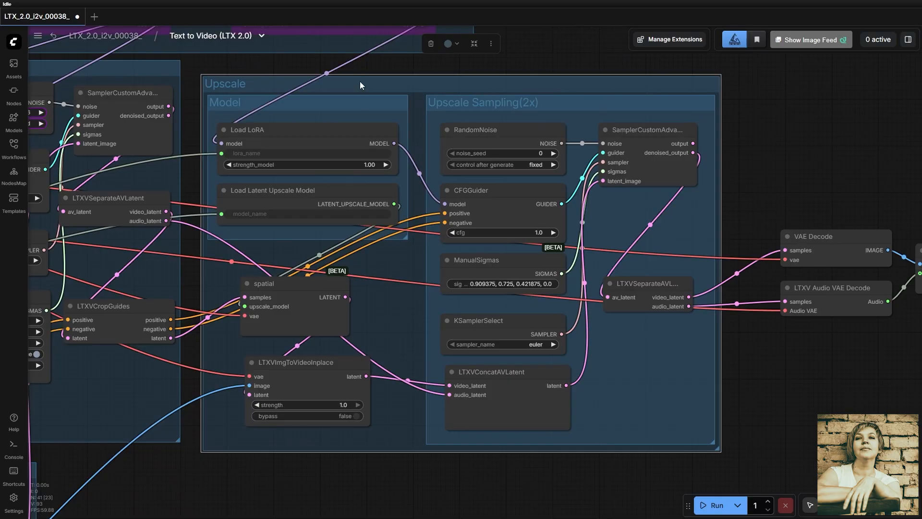
mouse_move(360, 84)
left_mouse_down()
mouse_move(408, 102)
mouse_move(384, 88)
mouse_move(364, 106)
mouse_move(369, 80)
left_mouse_up()
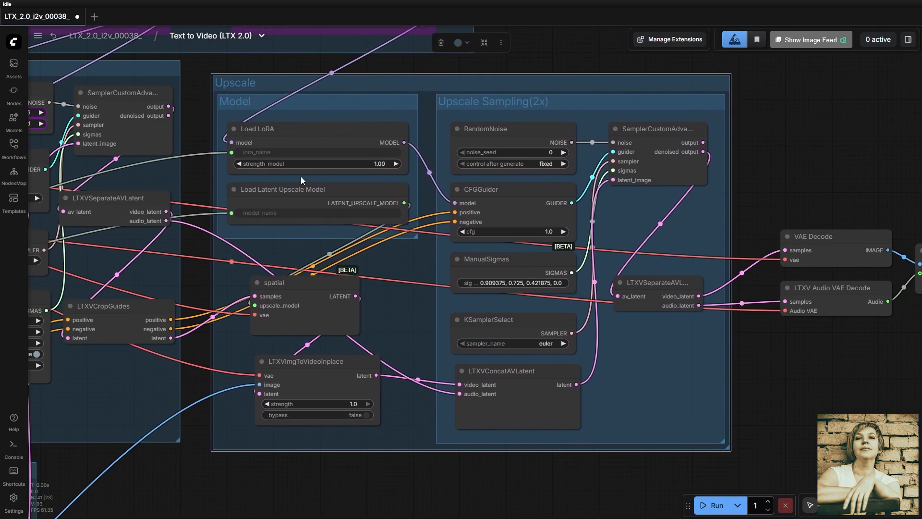
- Inspect the Load Latent Upscale Model node and the cfg setting of the CFGGuider in the Upscale Sampling(2x) group
left_click(352, 194)
scroll(352, 193, "up", 5)
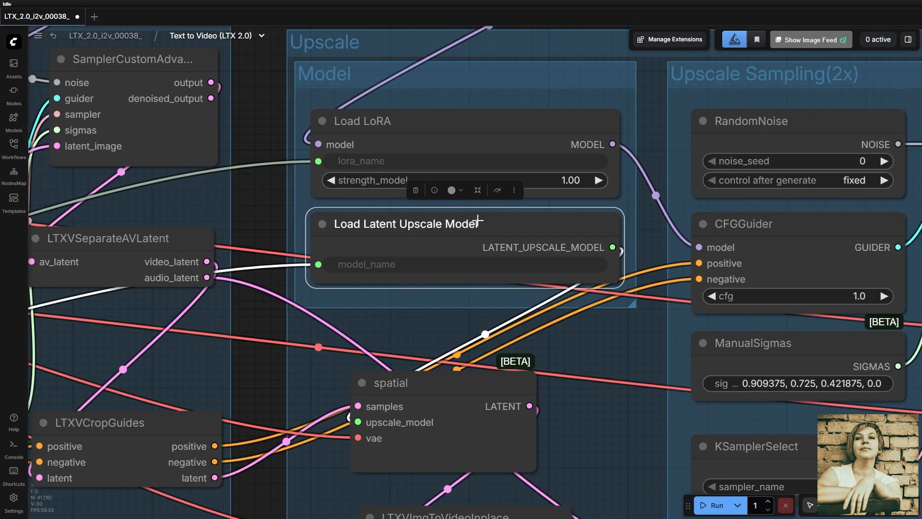
left_click_drag(590, 351, 170, 250)
scroll(201, 260, "down", 3)
left_click(343, 153)
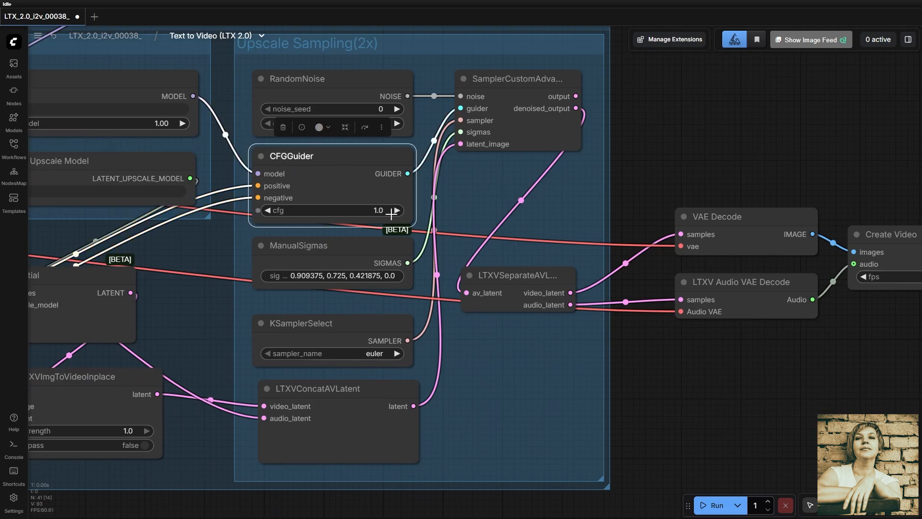
left_click(381, 211)
left_click(552, 205)
- Select the Upscale Sampling SamplerCustomAdvanced node, and move its LTXVSeparateAVLatent node slightly to the right
left_click_drag(497, 431, 411, 450)
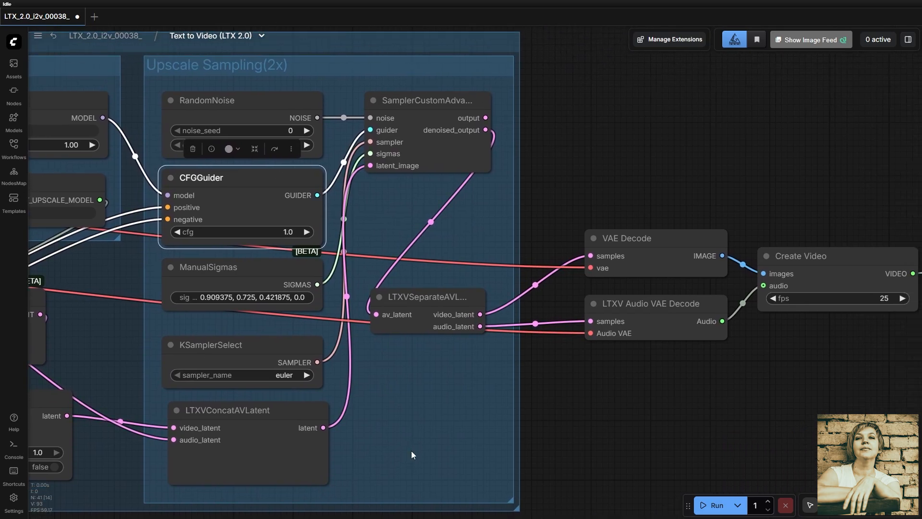
left_click(435, 102)
left_click_drag(448, 301, 461, 305)
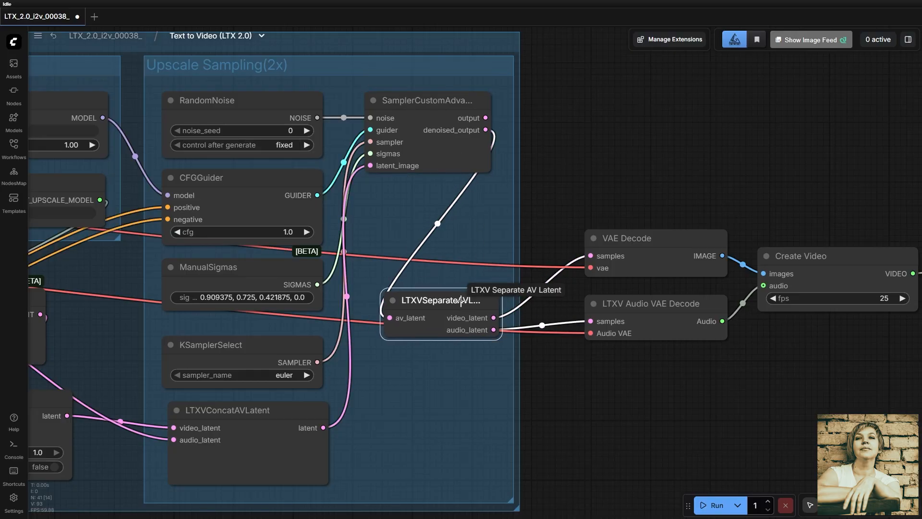
- Examine the Create Video node and the subgraph's VIDEO output, and return to the main LTX_2.0_i2v_00038_ workflow
left_click_drag(649, 383, 440, 392)
left_click_drag(692, 214, 397, 158)
scroll(483, 212, "up", 6)
scroll(241, 93, "down", 5)
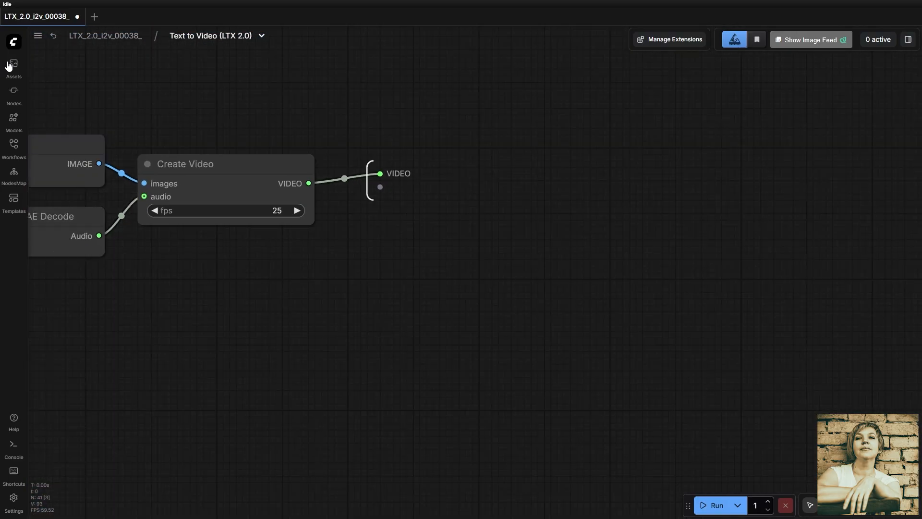
left_click(111, 39)
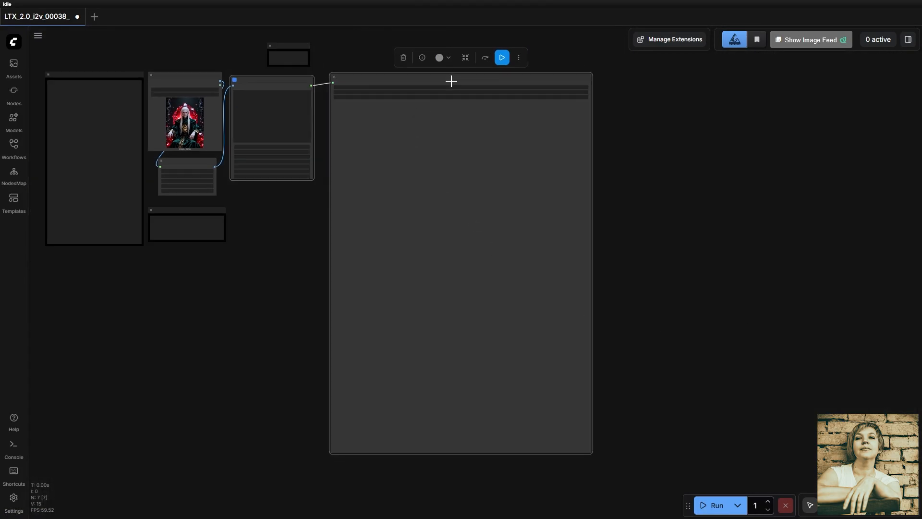
left_click_drag(262, 265, 448, 255)
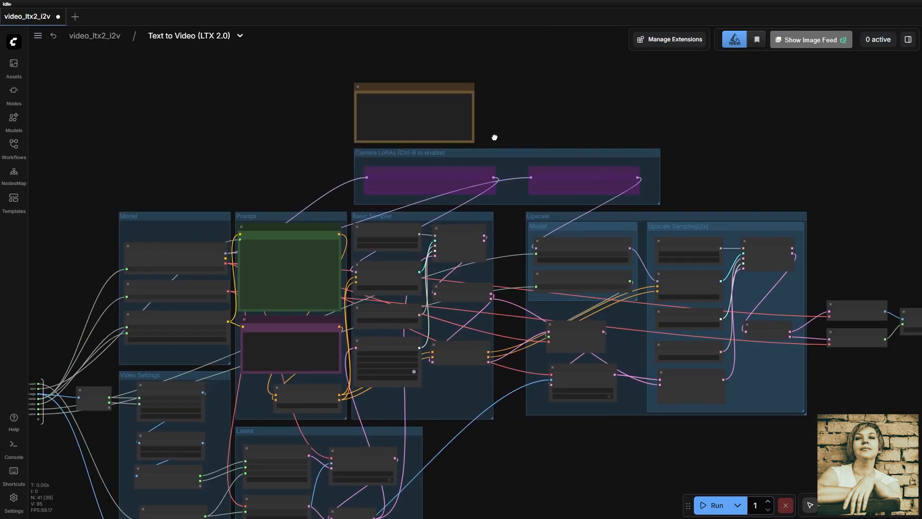
- Enable the bypassed Load LoRA node for ltx-2-19b-lora-camera-control-static in the Camera LoRAs group
scroll(494, 137, "up", 5)
left_click_drag(295, 247, 313, 244)
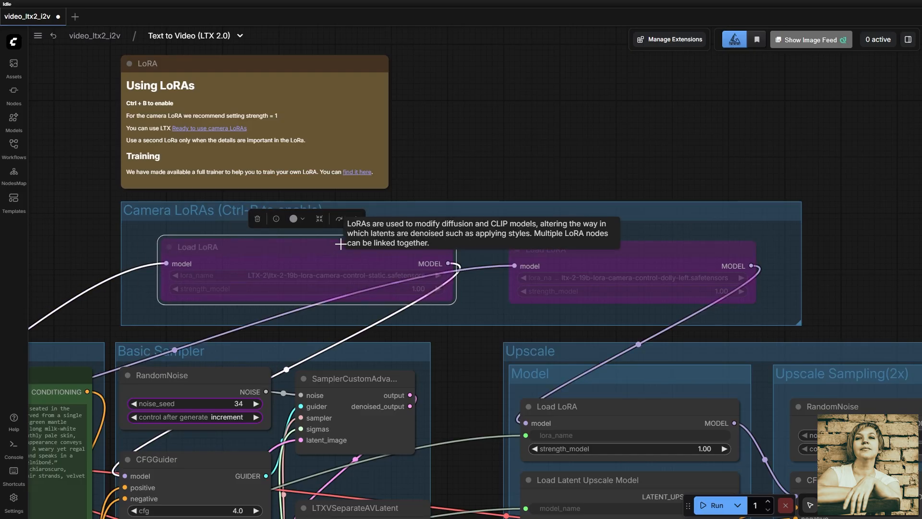
key("ctrl+b")
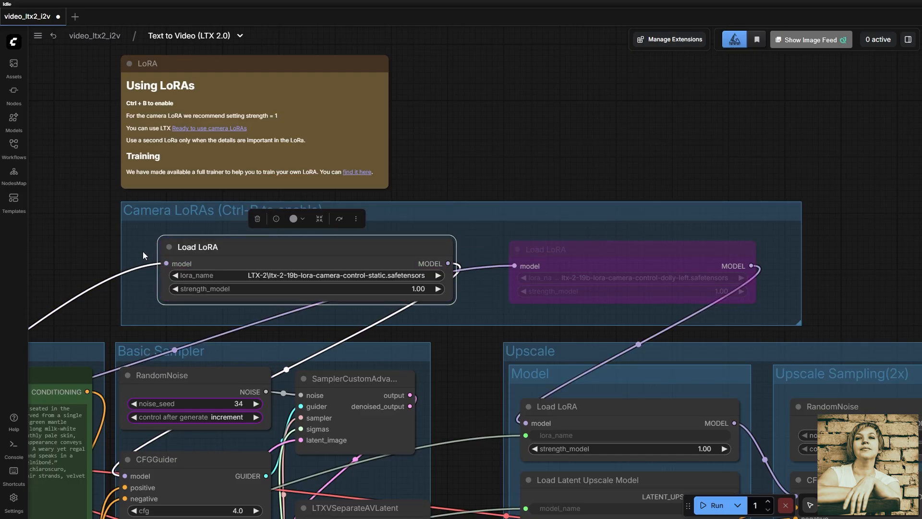
- Move the enabled static camera Load LoRA node slightly upward and deselect it
left_click_drag(143, 252, 151, 221)
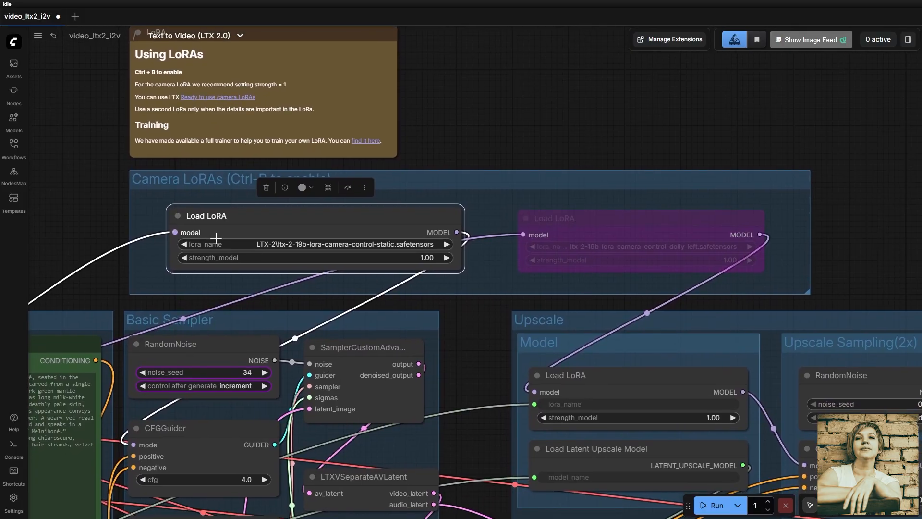
scroll(299, 221, "up", 6)
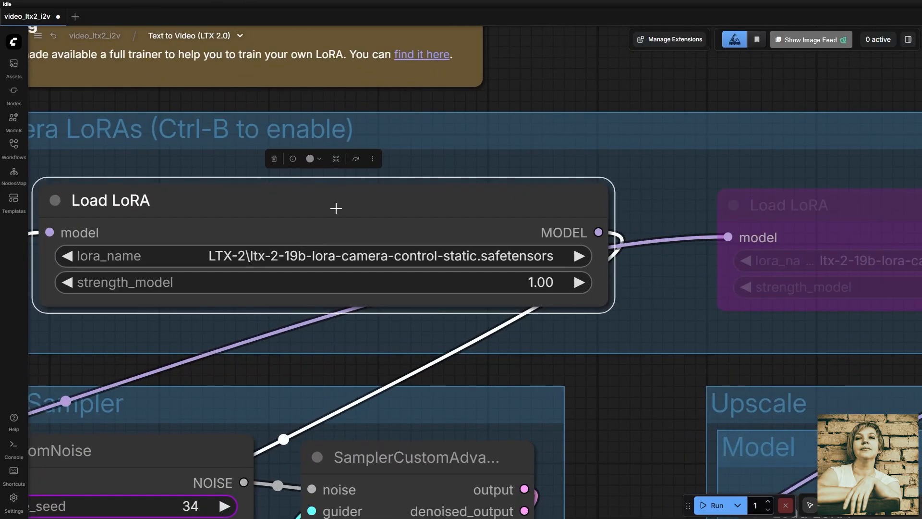
mouse_move(333, 200)
left_mouse_down()
mouse_move(369, 177)
mouse_move(297, 191)
mouse_move(332, 186)
left_mouse_up()
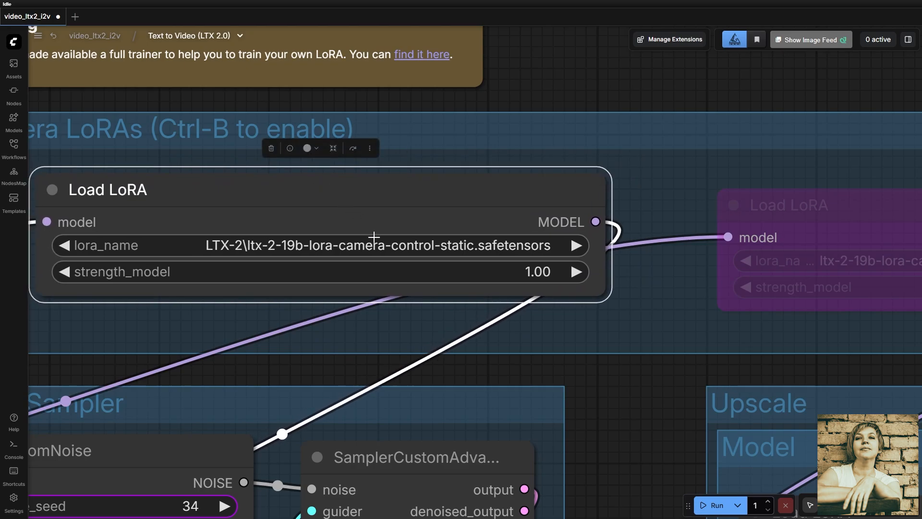
left_click(406, 323)
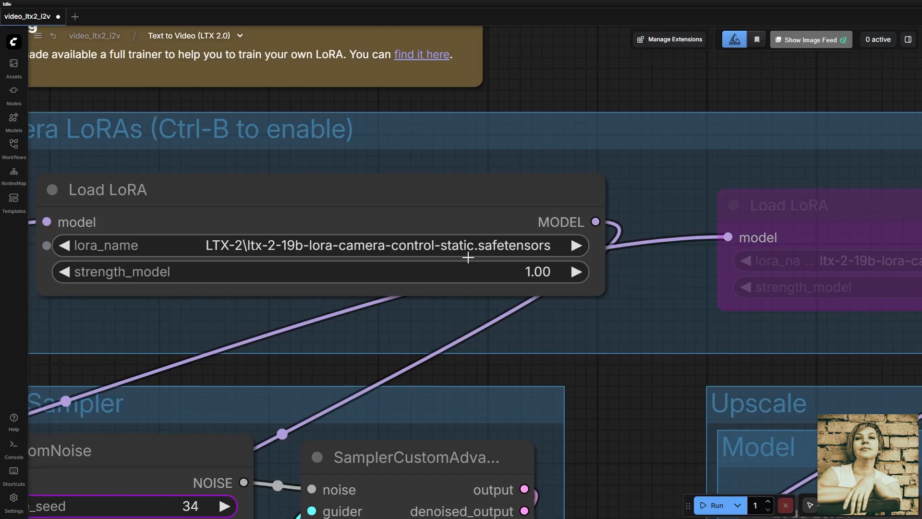
- Run the workflow with the static camera-control LoRA enabled
scroll(468, 257, "down", 5)
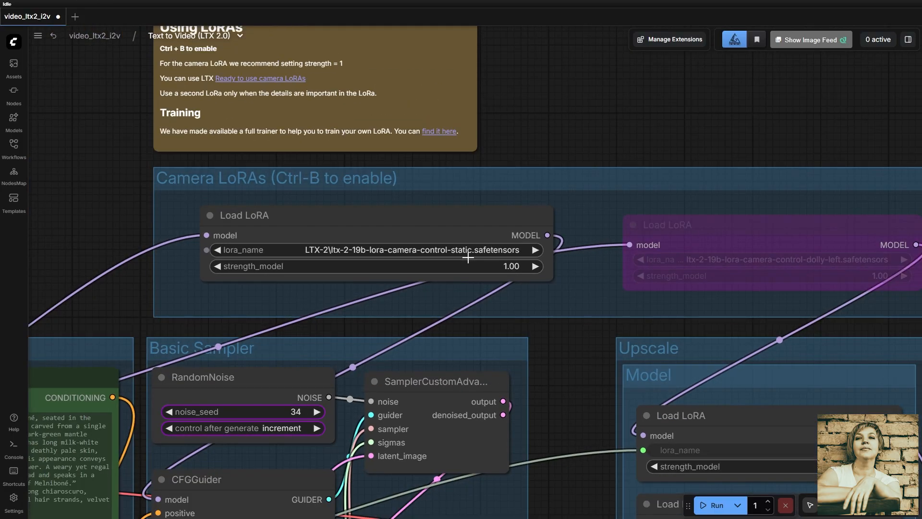
scroll(469, 257, "down", 3)
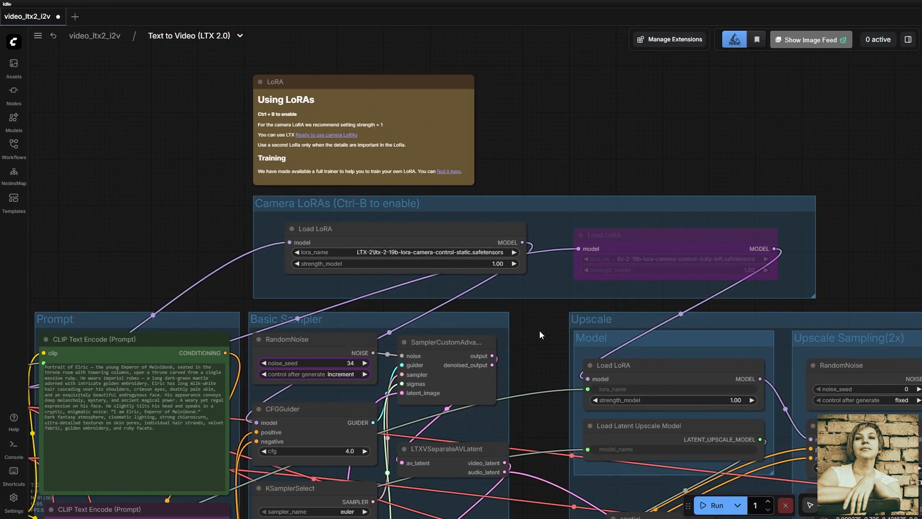
left_click(709, 506)
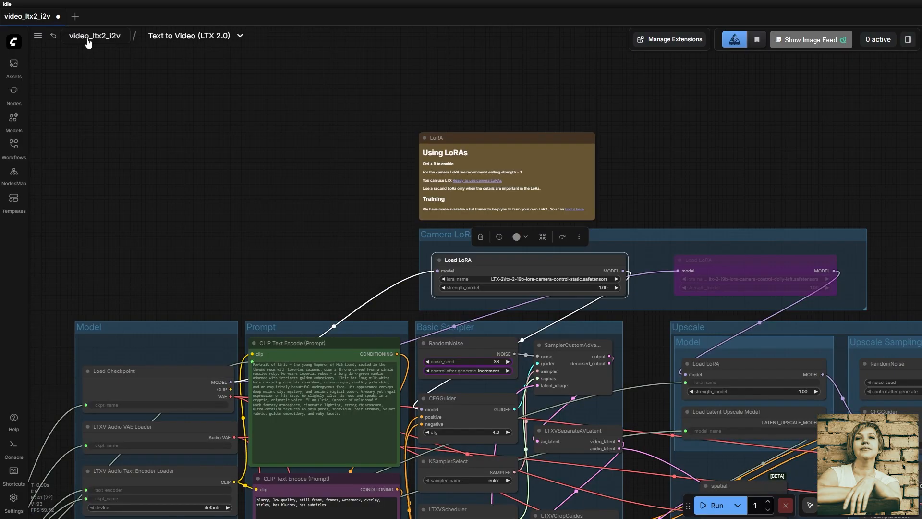
- Return to the main video_ltx2_i2v workflow and play the generated video of the enthroned figure
left_click(87, 38)
scroll(387, 363, "down", 3)
left_click_drag(367, 362, 228, 269)
scroll(228, 268, "up", 3)
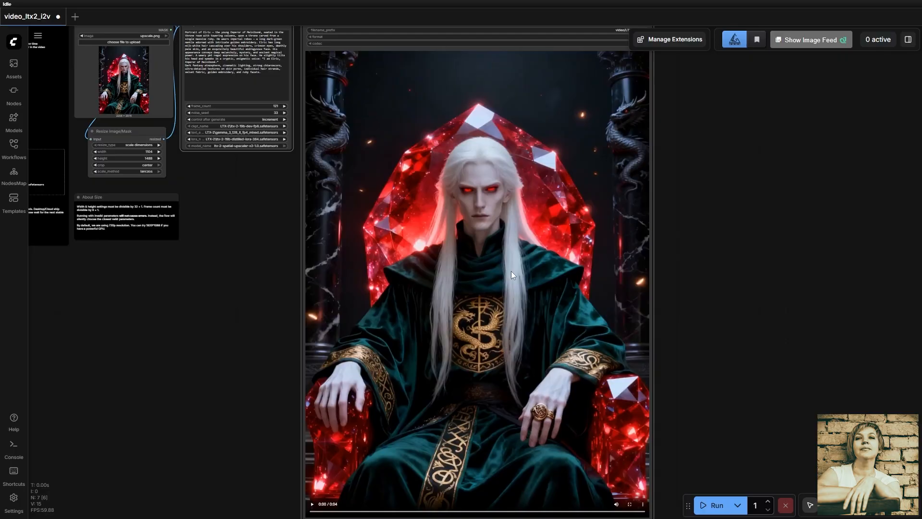
left_click(514, 262)
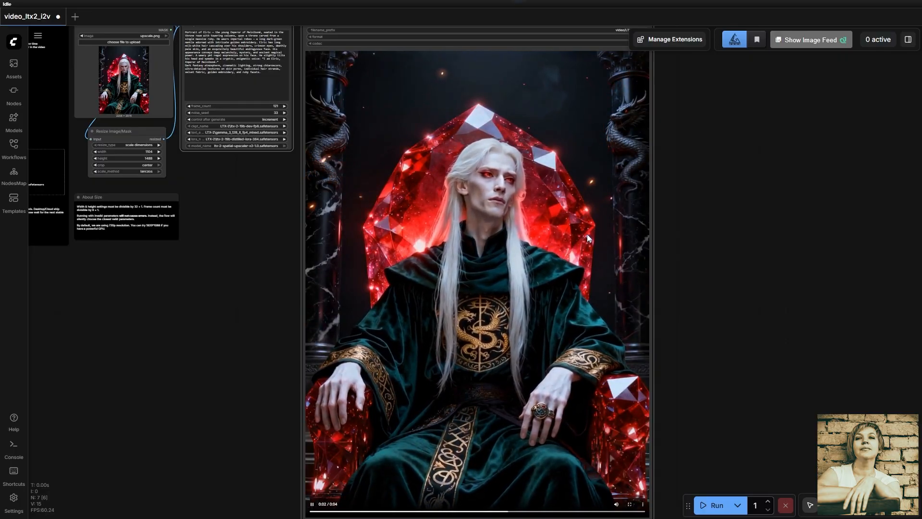
left_click(515, 240)
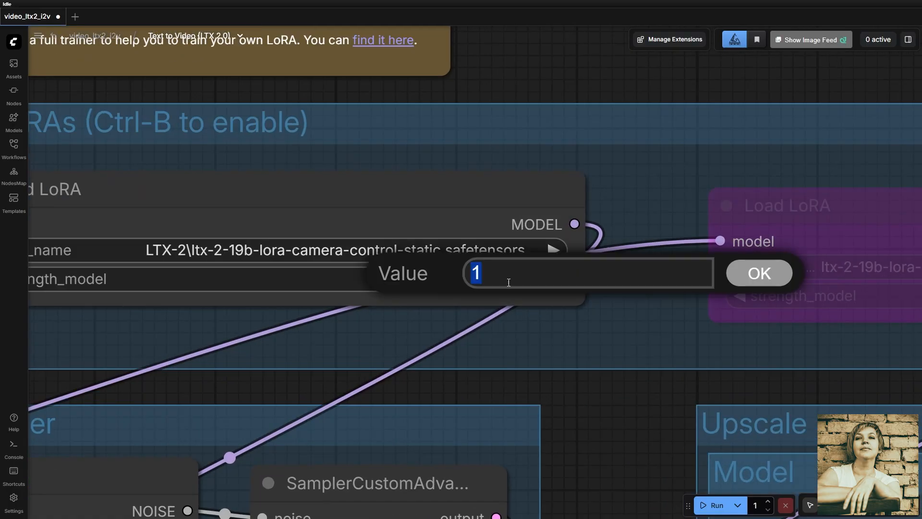
- Set the static camera LoRA's strength_model to 0.5 and run the workflow
type("0.5")
key("Return")
left_click(703, 505)
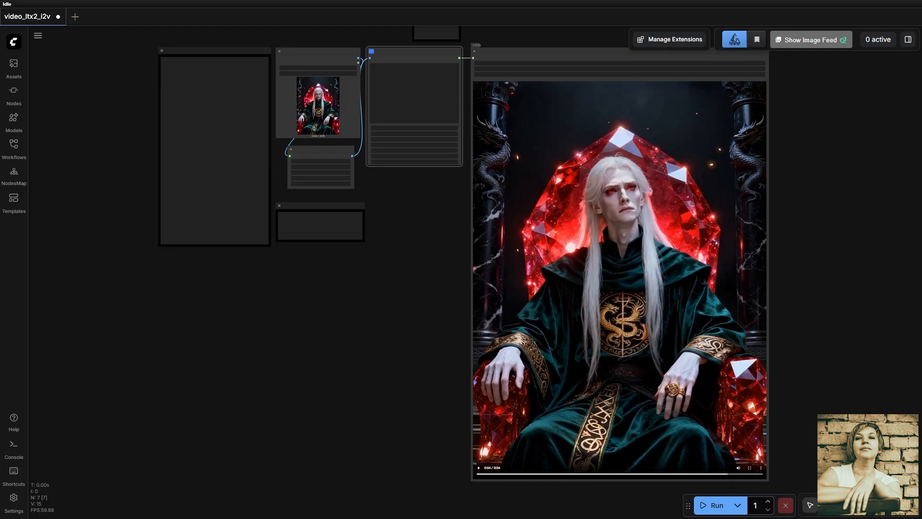
- Play the videos generated after the LoRA strength change to compare the results
left_click(554, 334)
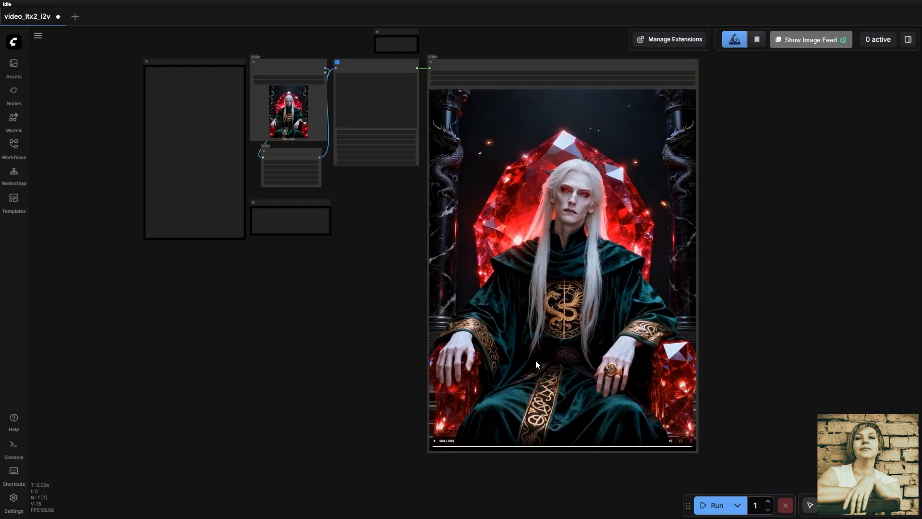
left_click(531, 363)
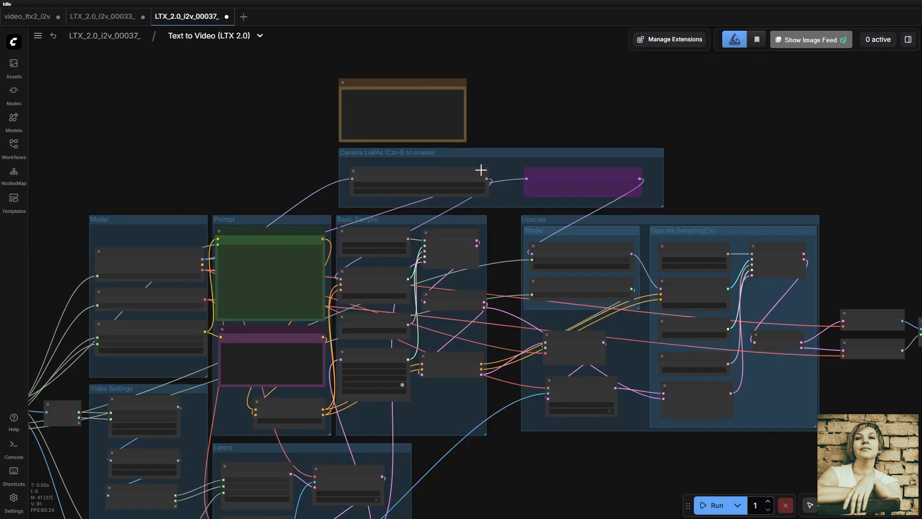
- Enable the bypassed Load LoRA node holding ltx-2-19b-lora-camera-control-dolly-left.safetensors in the Camera LoRAs group
scroll(504, 182, "up", 9)
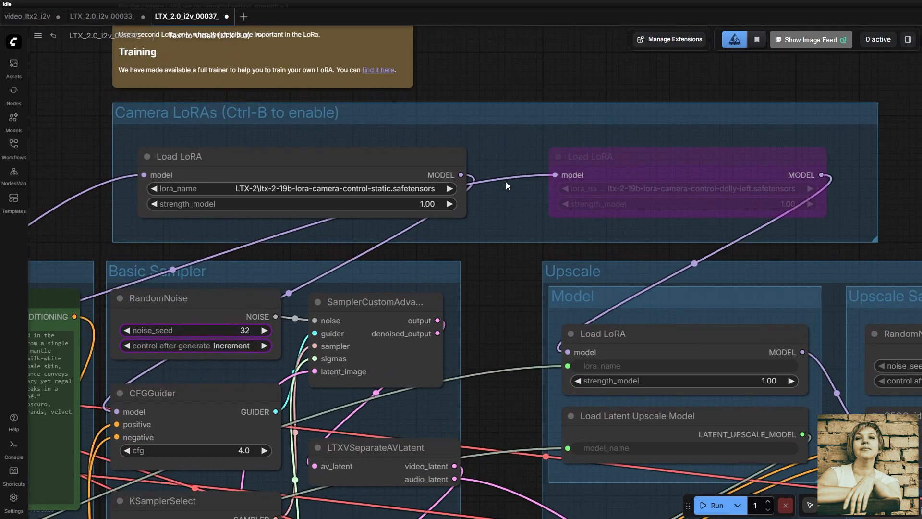
left_click(658, 158)
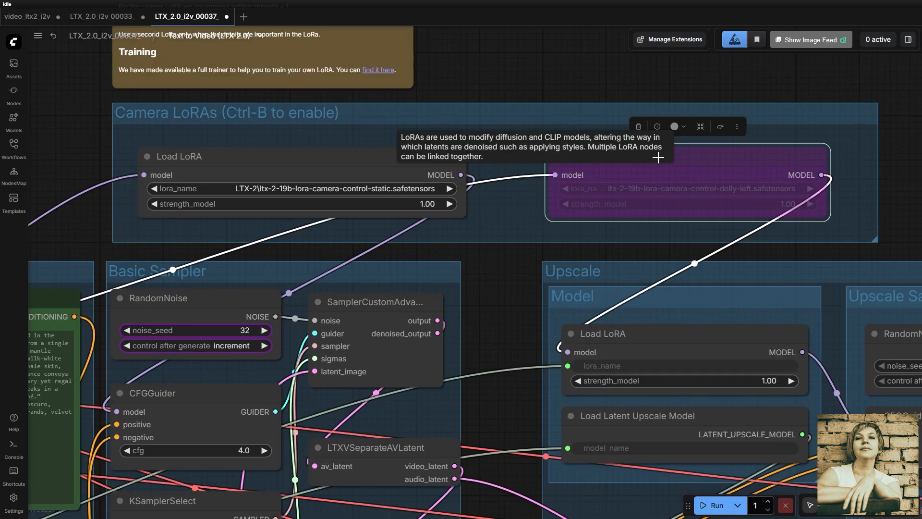
left_click(720, 127)
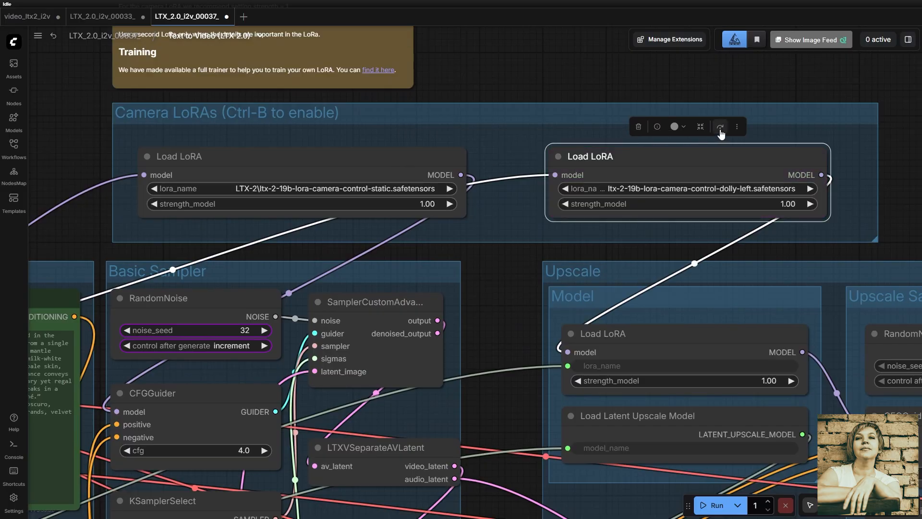
left_click_drag(792, 237, 599, 241)
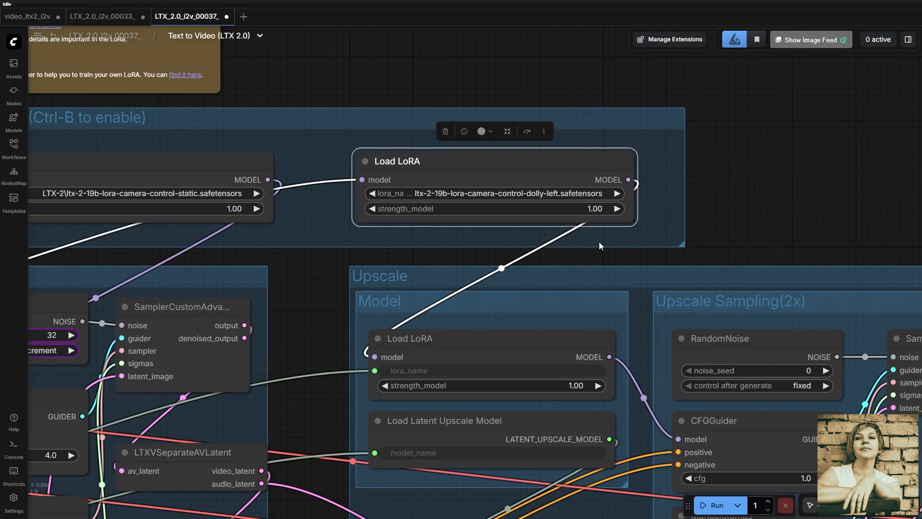
scroll(598, 241, "up", 6)
scroll(598, 241, "up", 1)
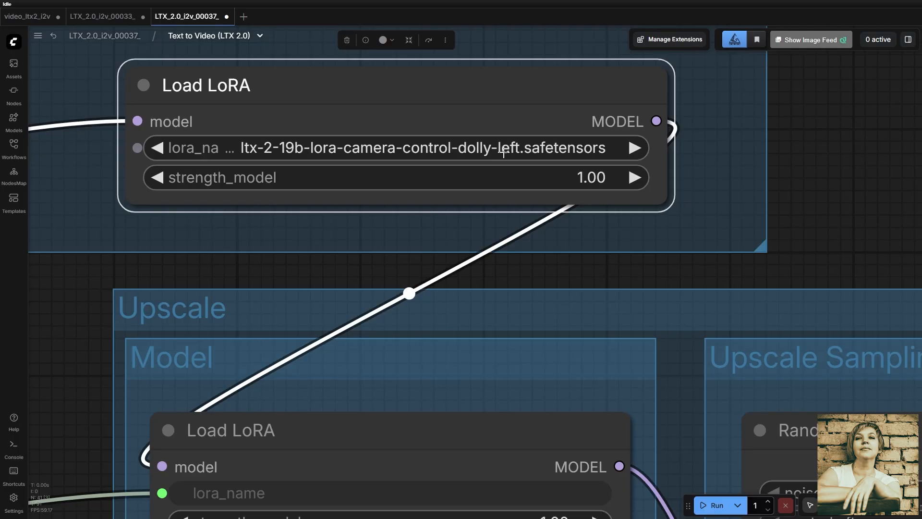
scroll(503, 153, "down", 5)
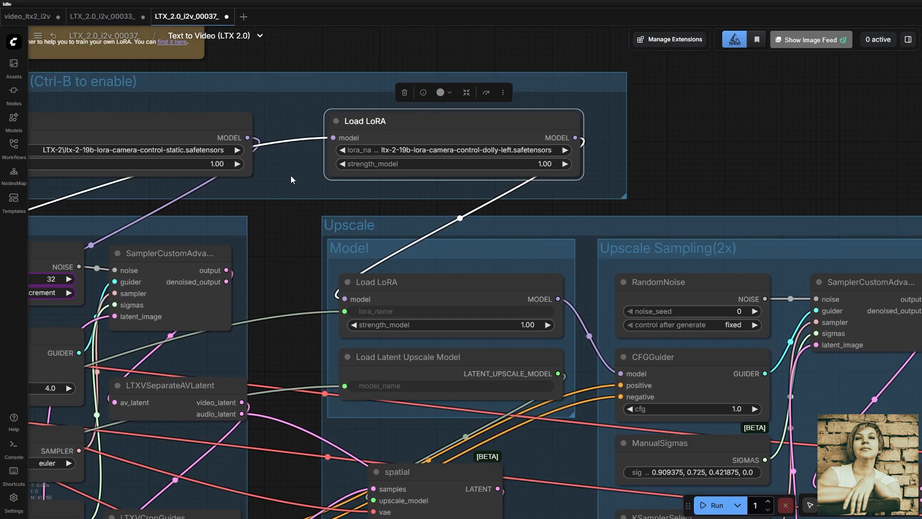
- Bypass the Load LoRA node that holds the static camera-control LoRA
left_click_drag(291, 176, 523, 214)
left_click(451, 160)
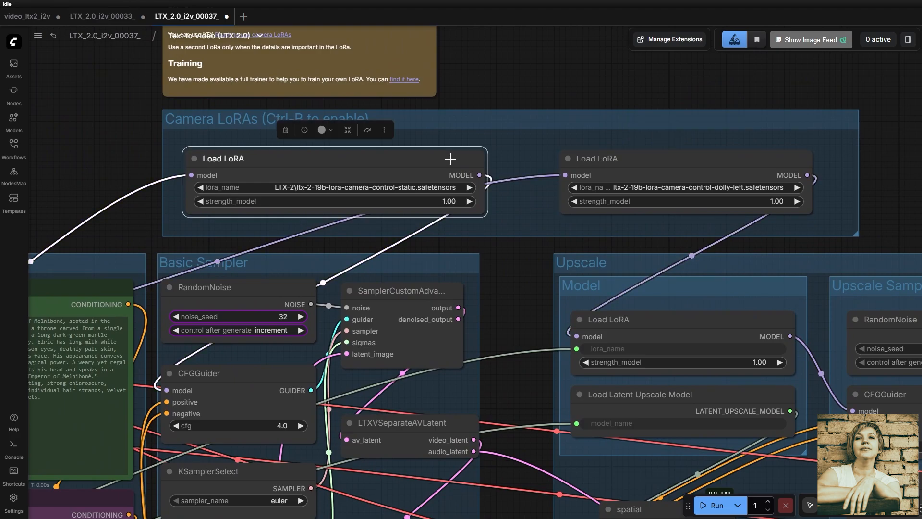
left_click(367, 129)
left_click_drag(672, 221, 491, 248)
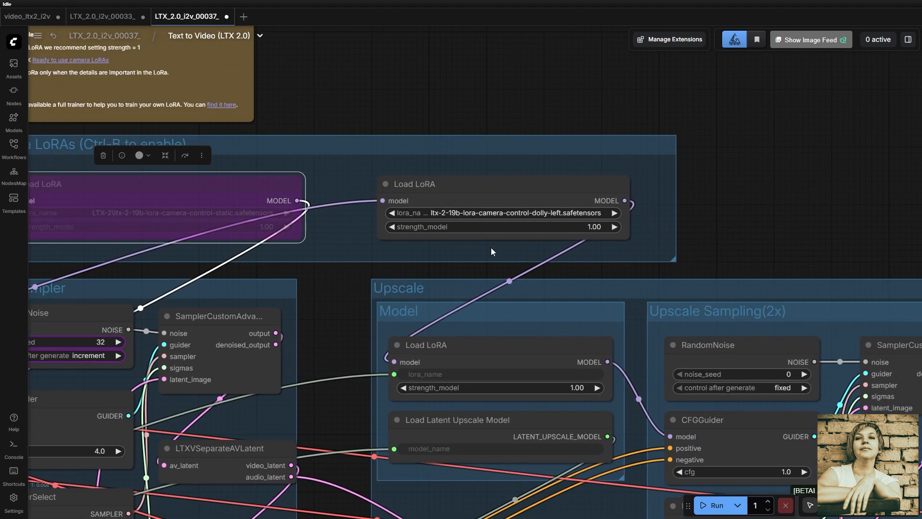
scroll(492, 248, "up", 5)
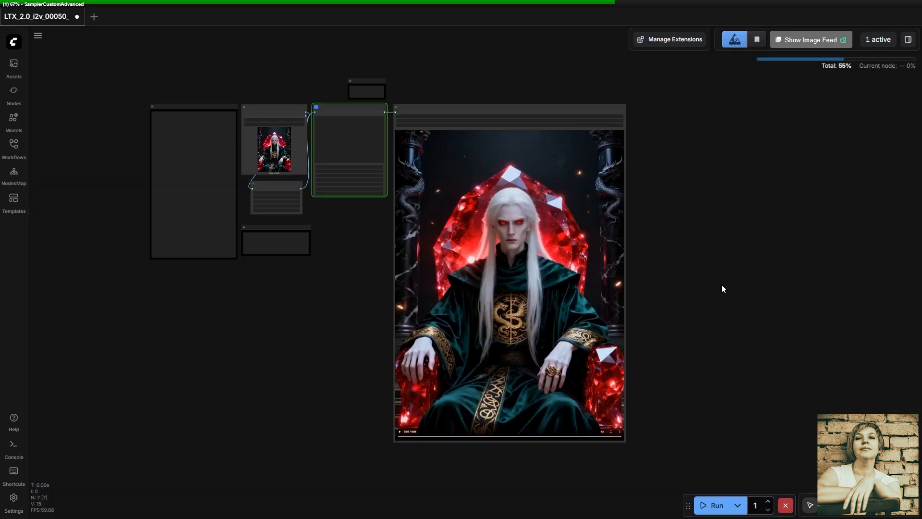
- Play the generated videos of the enthroned figure to compare the camera movement
left_click(585, 182)
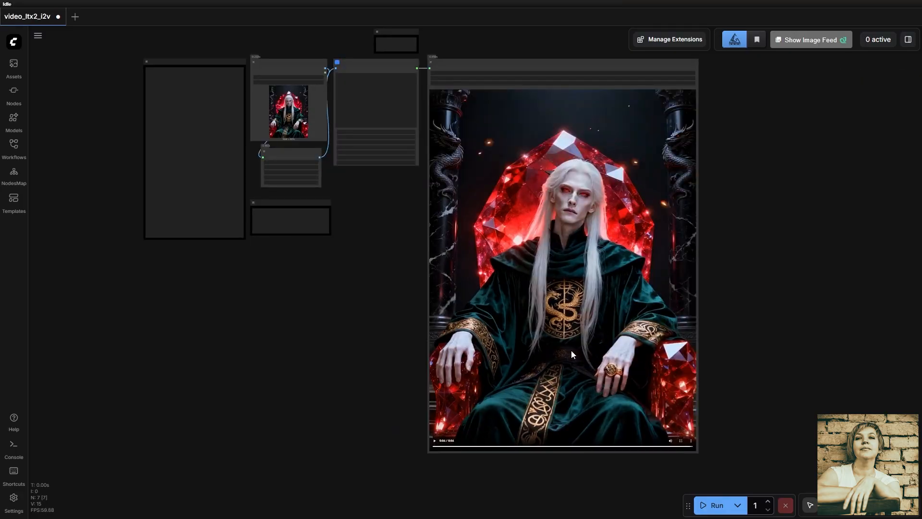
left_click(529, 361)
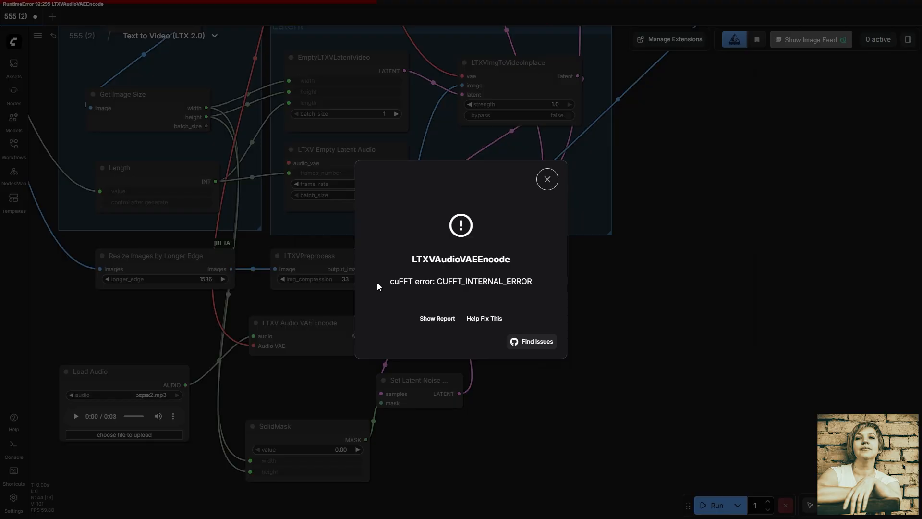
left_click_drag(385, 286, 457, 283)
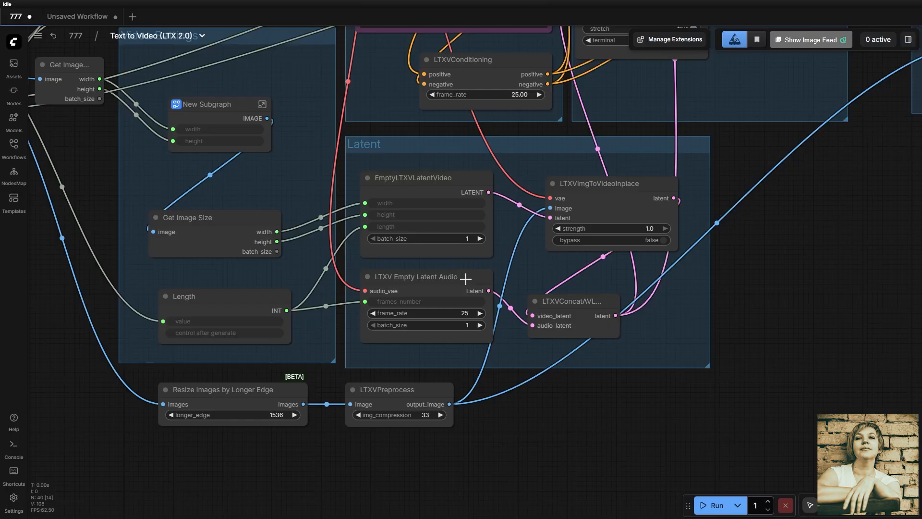
- Examine the settings and connections of the LTXV Empty Latent Audio node in workflow 777's Latent group
left_click(465, 278)
scroll(465, 290, "up", 10)
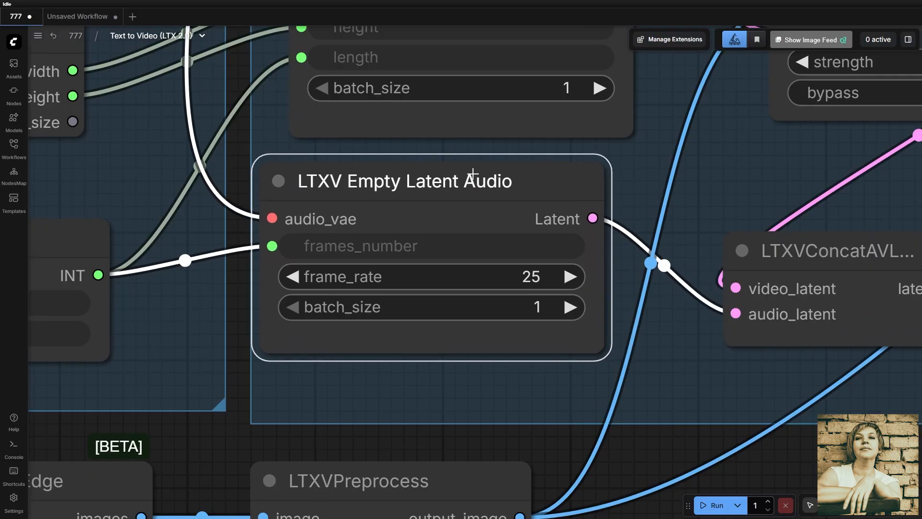
left_click_drag(473, 173, 499, 179)
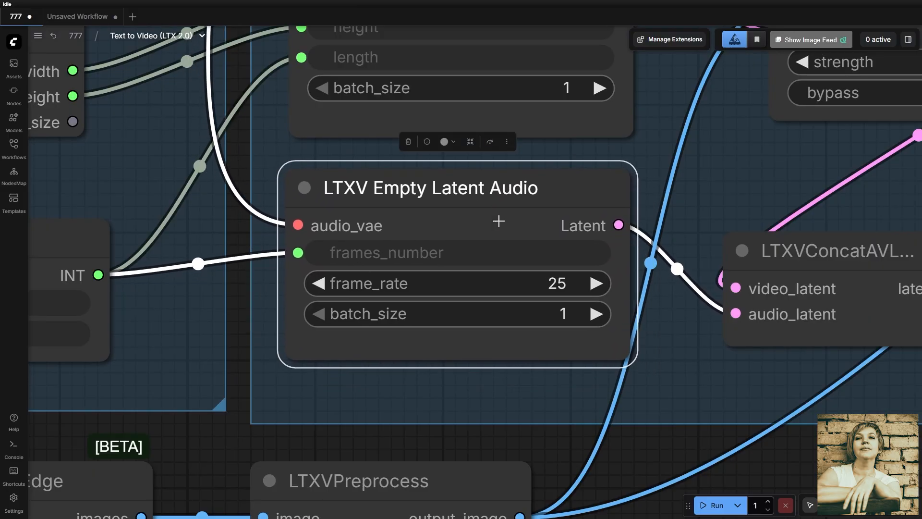
scroll(574, 347, "down", 8)
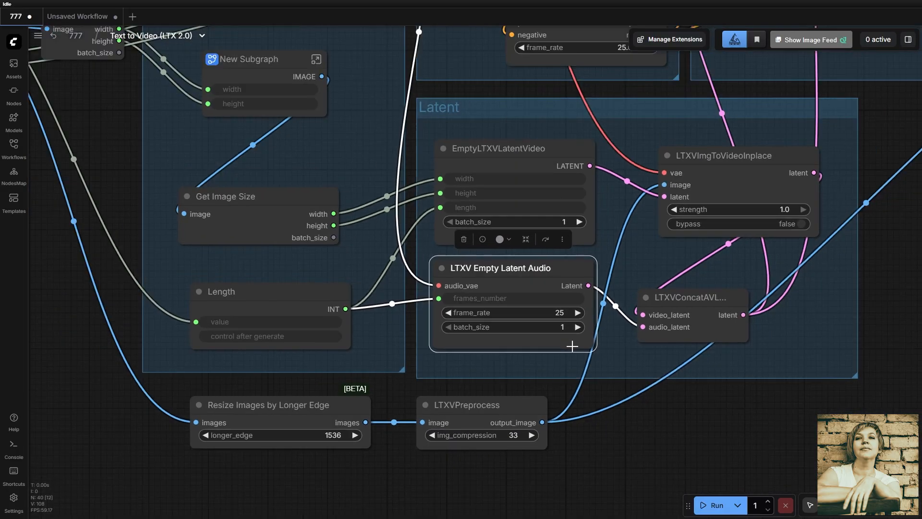
scroll(572, 346, "down", 1)
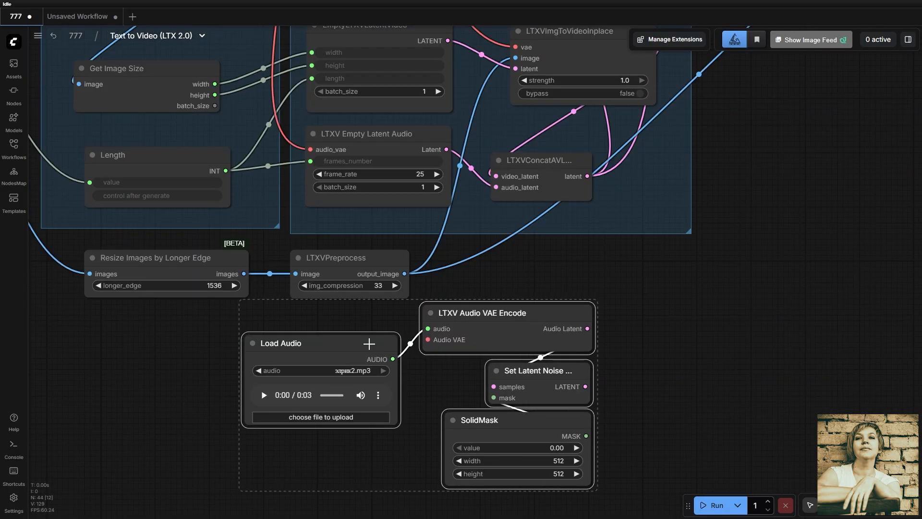
- Add the Load Audio, LTXV Audio VAE Encode, Set Latent Noise and SolidMask nodes below the Latent group and spread them apart
left_click_drag(368, 344, 368, 351)
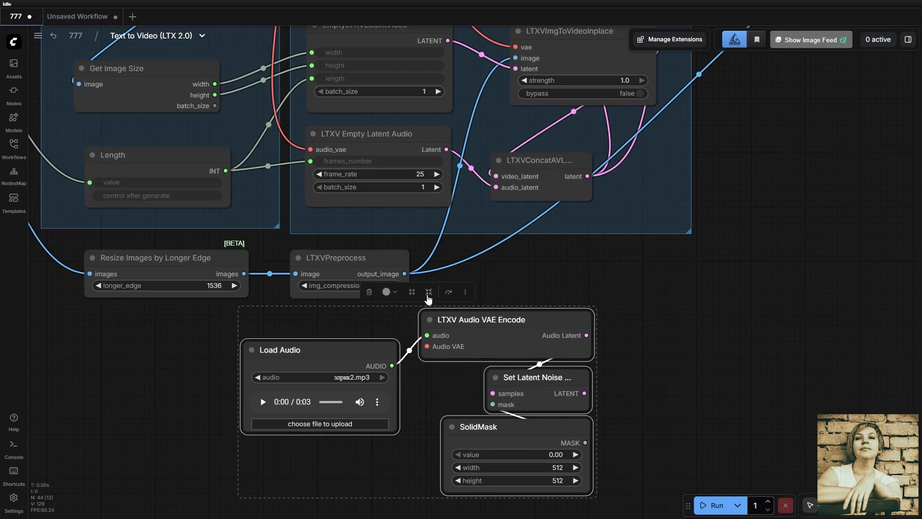
left_click(521, 269)
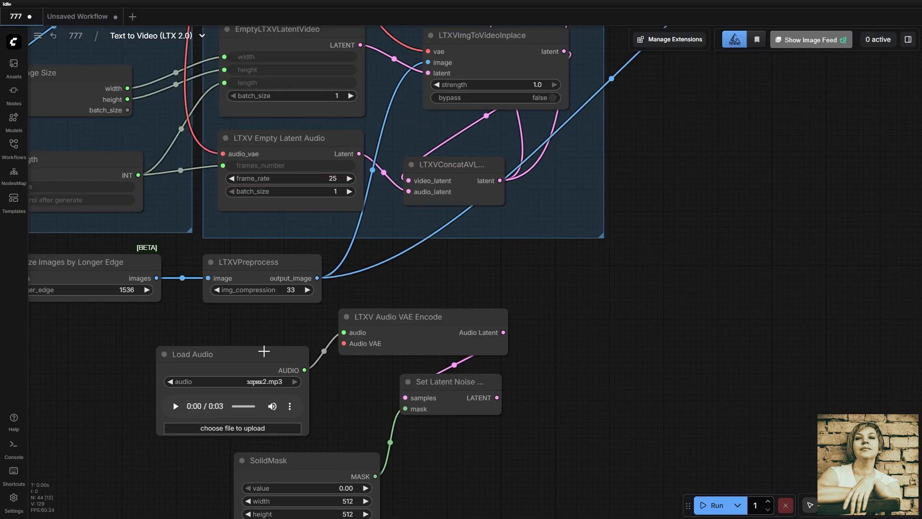
left_click_drag(264, 350, 257, 339)
scroll(269, 356, "up", 3)
left_click_drag(381, 409, 435, 295)
left_click_drag(494, 184, 474, 191)
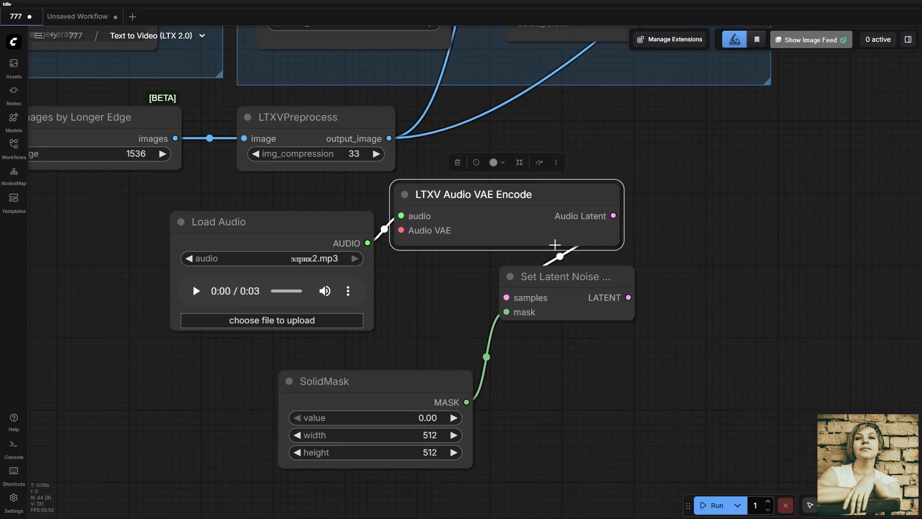
- Connect the encoder's Audio Latent to Set Latent Noise's samples, and move the audio_vae link to LTXV Audio VAE Encode's Audio VAE input
left_click_drag(572, 278, 717, 246)
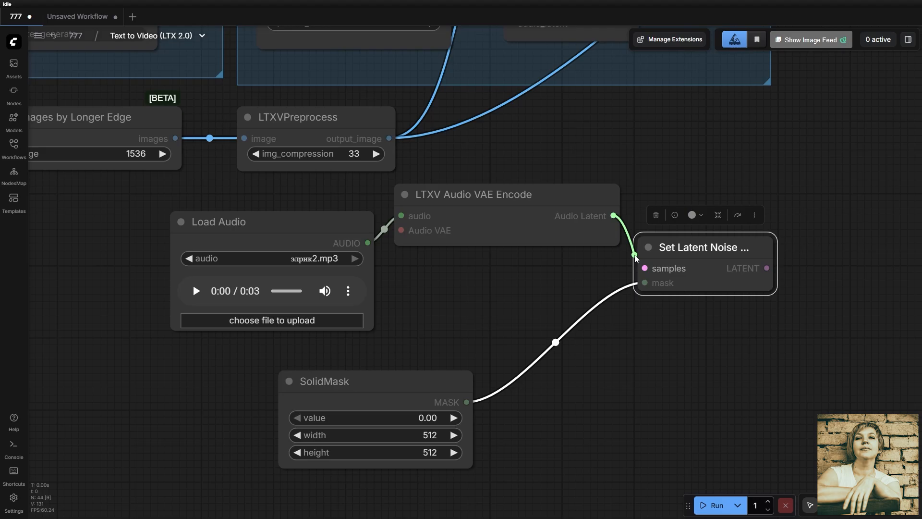
mouse_move(644, 284)
left_mouse_down()
mouse_move(481, 402)
mouse_move(552, 367)
mouse_move(645, 287)
left_mouse_up()
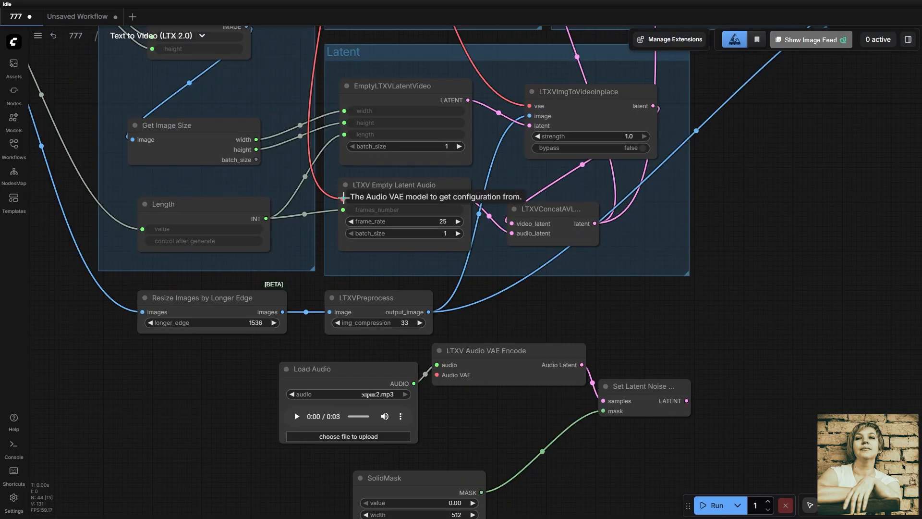
left_click_drag(344, 199, 441, 373)
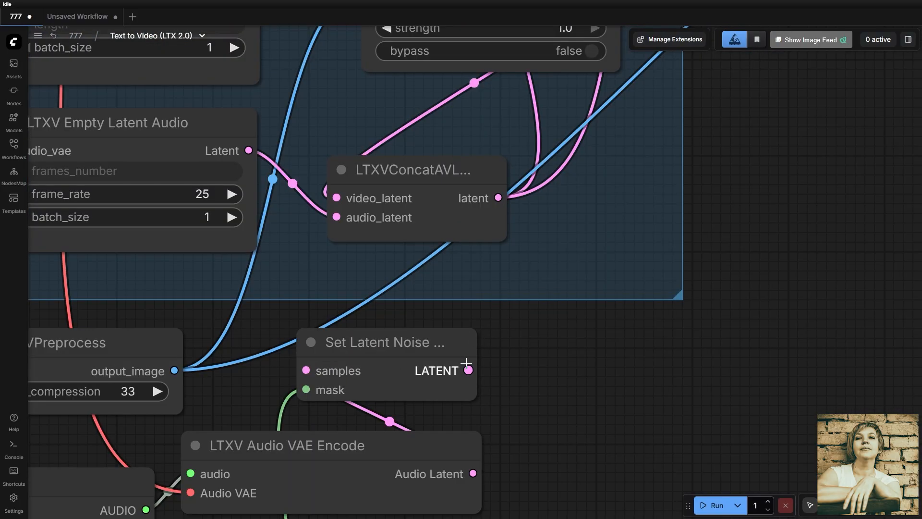
- Feed Set Latent Noise's LATENT output into the audio_latent input of LTXVConcatAVLatent and reposition the added audio nodes
left_click_drag(468, 370, 336, 217)
left_click(418, 341)
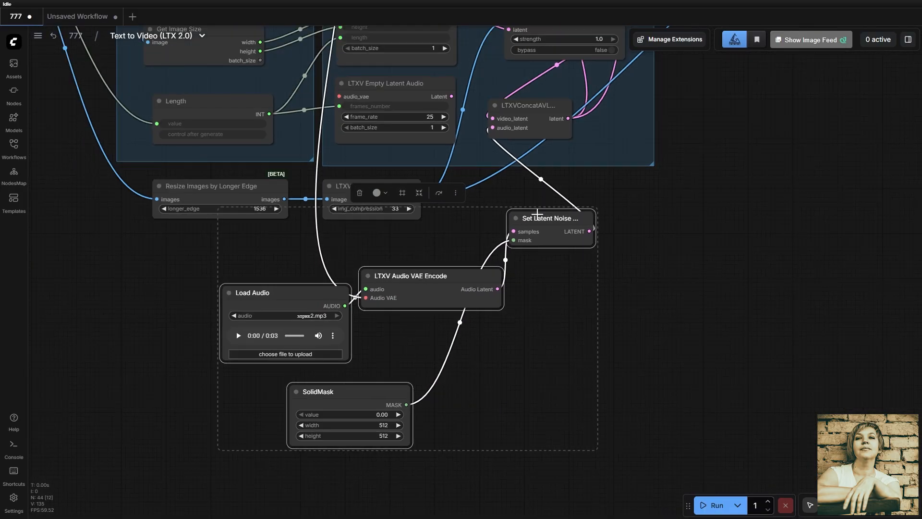
left_click_drag(539, 215, 475, 225)
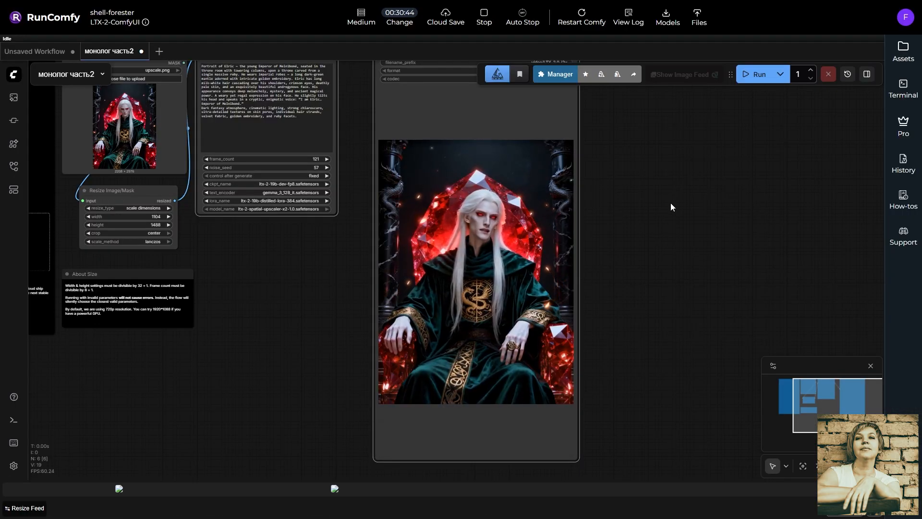
scroll(650, 242, "up", 1)
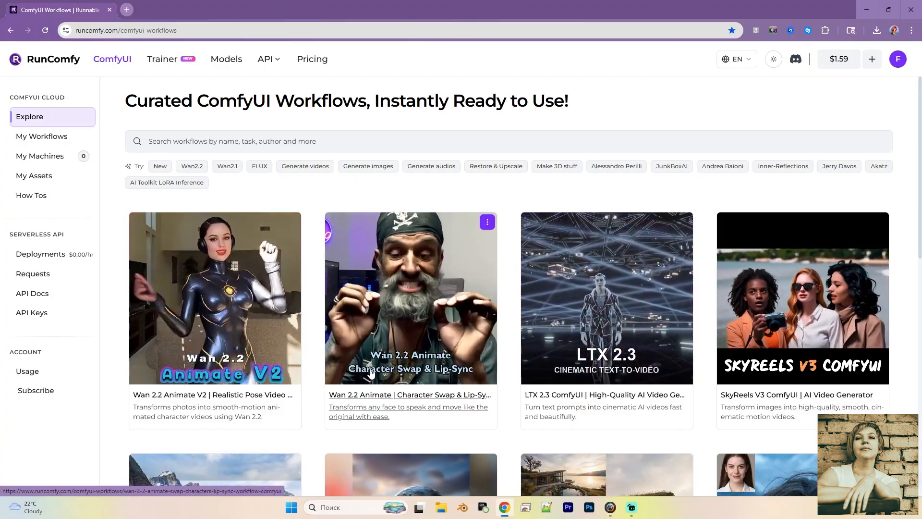
- Search RunComfy's workflows for "ltx" and open the LTX-2 ComfyUI | Real-Time Video Generator page
left_click(195, 141)
type("ltx")
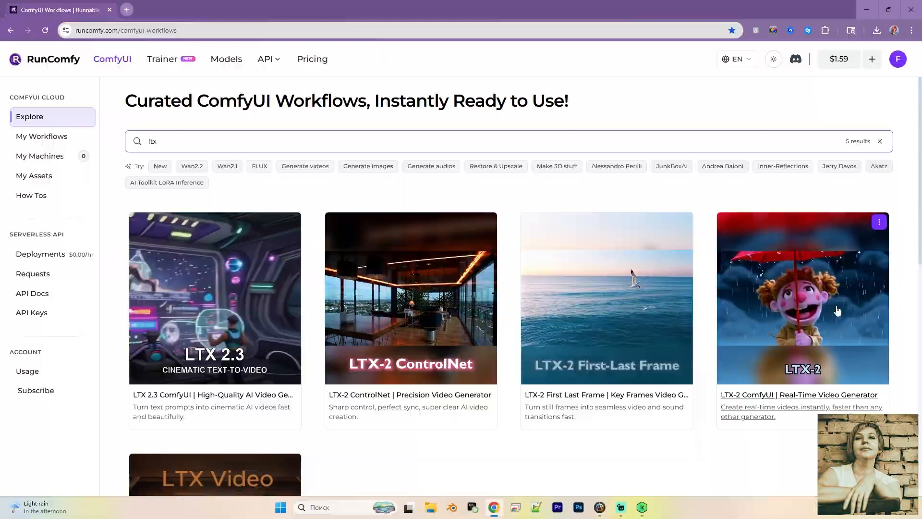
left_click(808, 303)
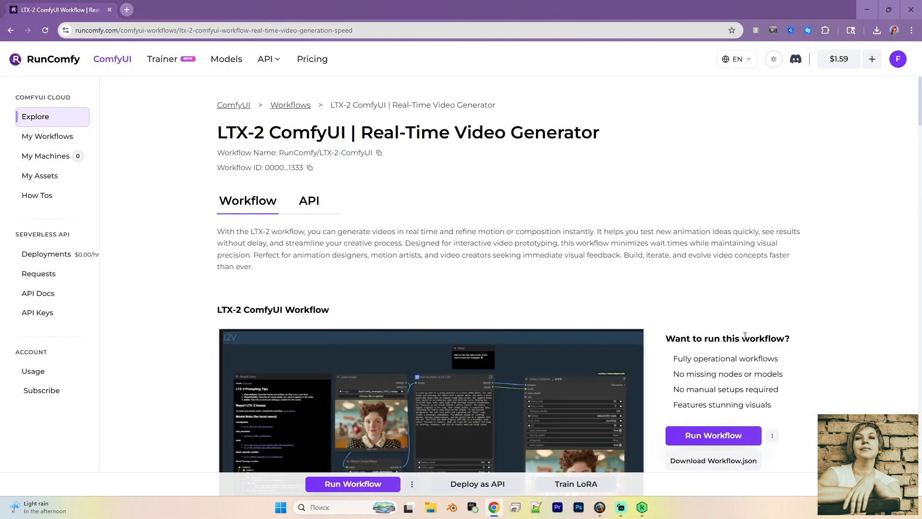
scroll(497, 270, "down", 5)
scroll(409, 254, "up", 5)
scroll(282, 229, "down", 3)
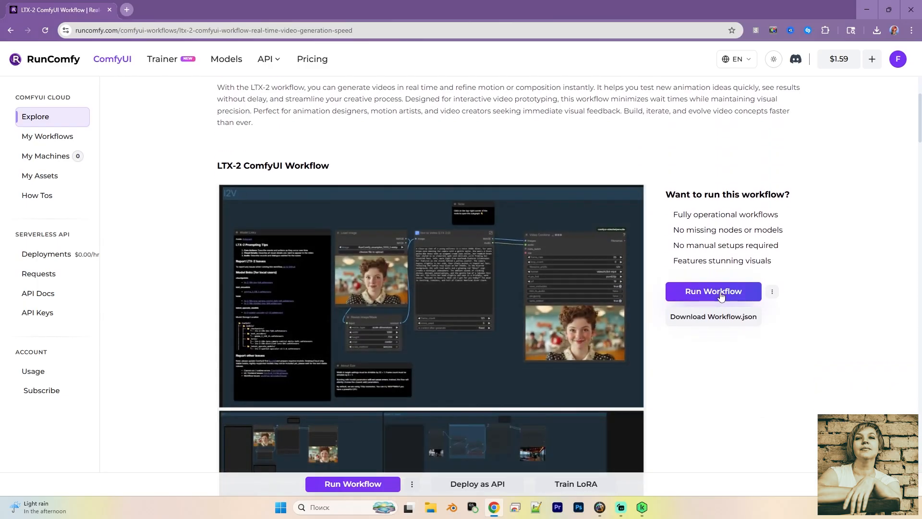
- Launch the LTX-2 workflow on a Medium machine and dismiss the welcome message once the environment loads
left_click(721, 296)
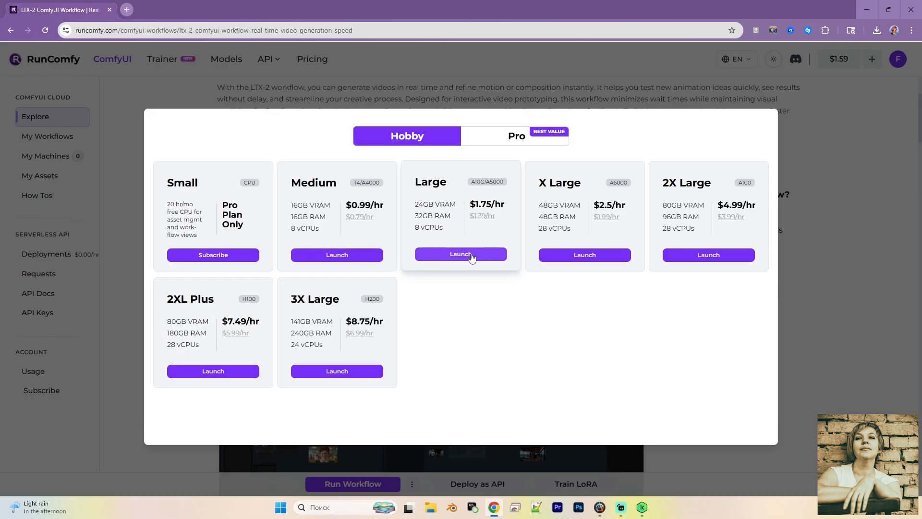
left_click(340, 257)
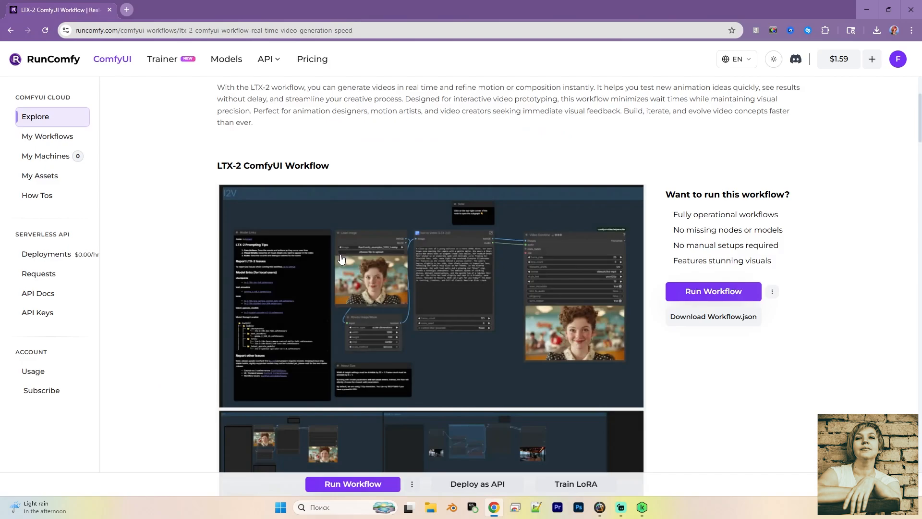
left_click(374, 363)
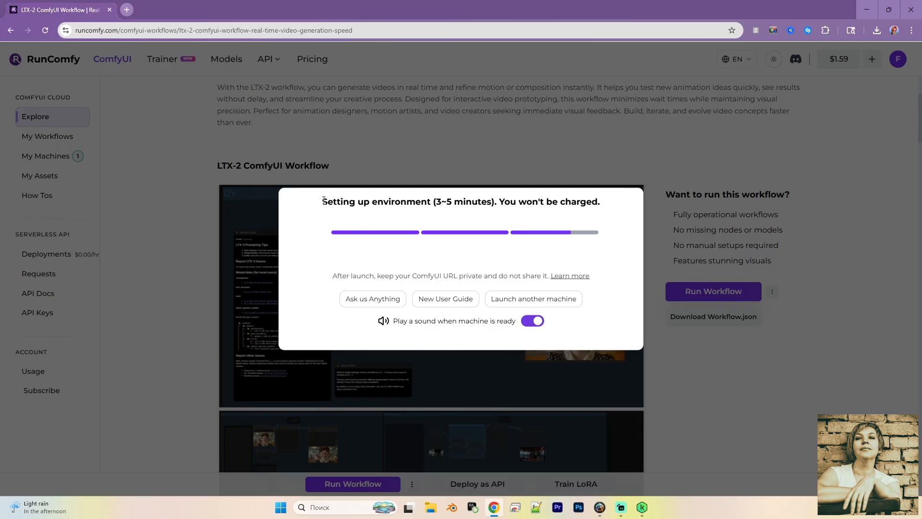
left_click_drag(324, 200, 540, 214)
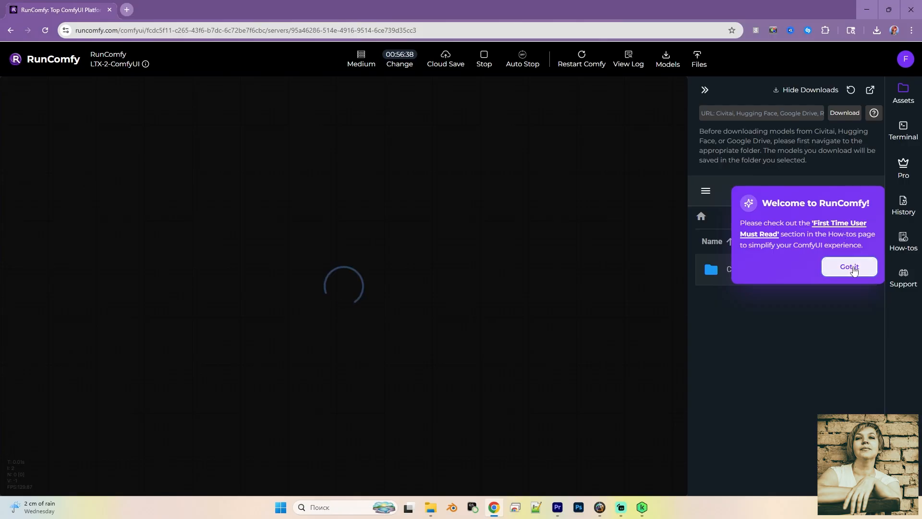
left_click(851, 268)
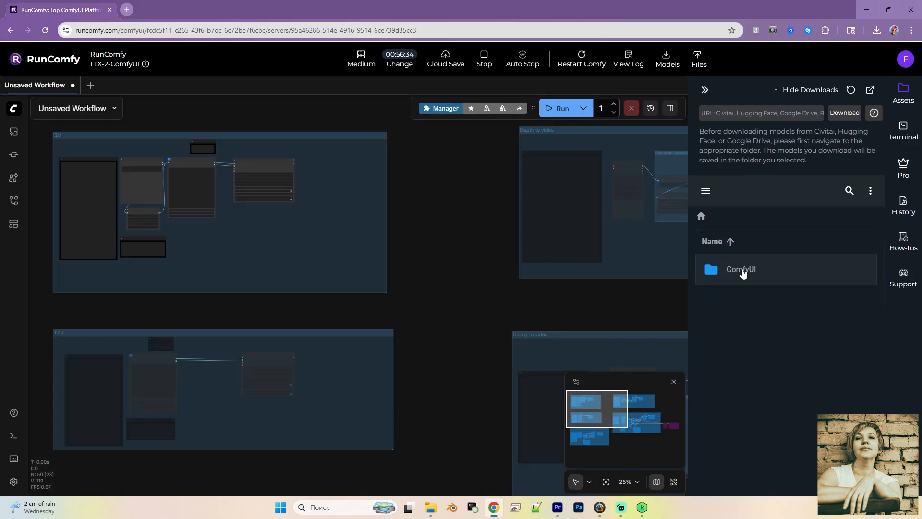
- Browse the ComfyUI folder in the machine's files, looking through its output and models subfolders
left_click(743, 270)
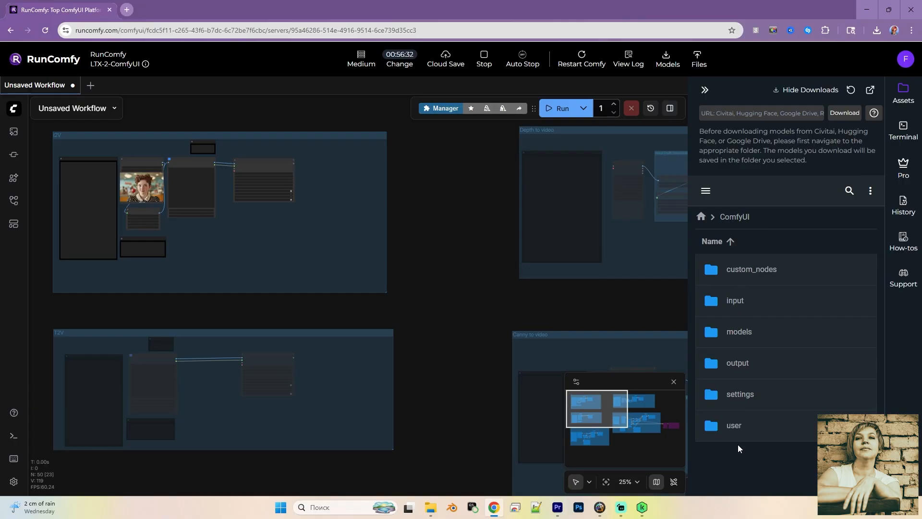
left_click(738, 365)
scroll(766, 358, "down", 5)
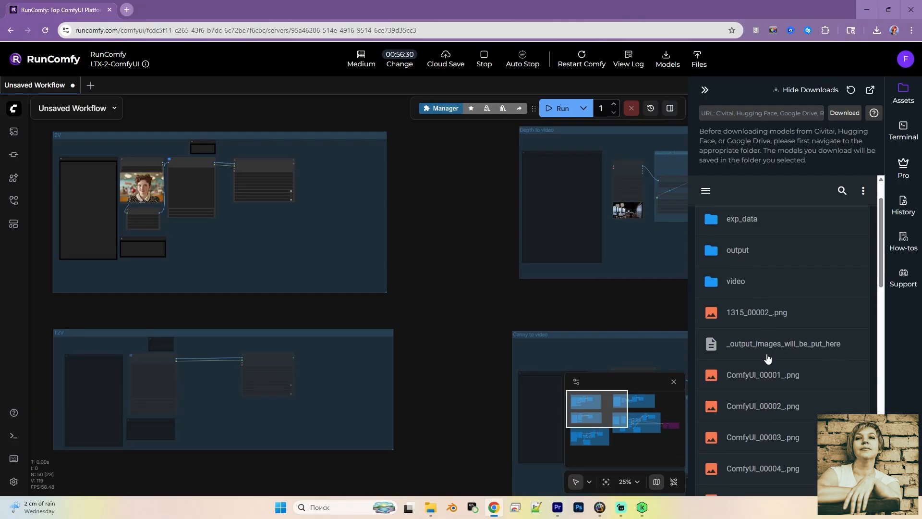
scroll(769, 360, "up", 5)
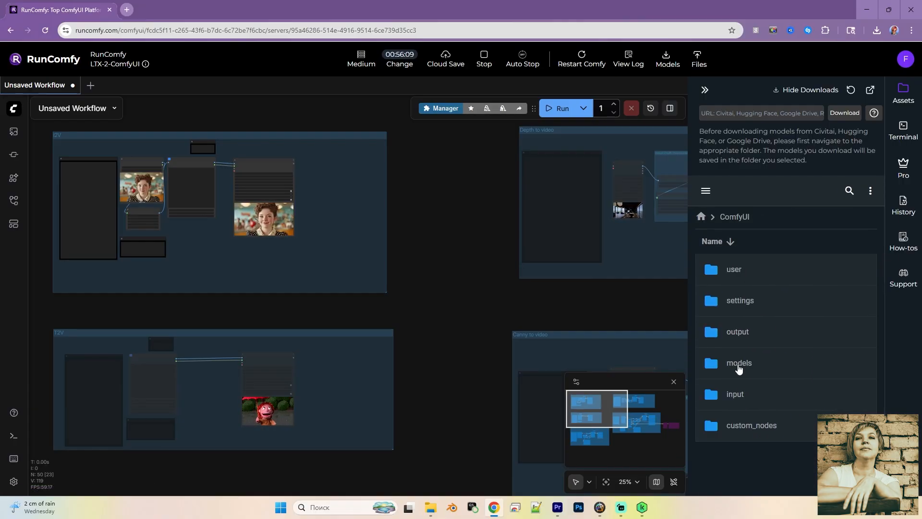
left_click(738, 367)
scroll(744, 361, "down", 2)
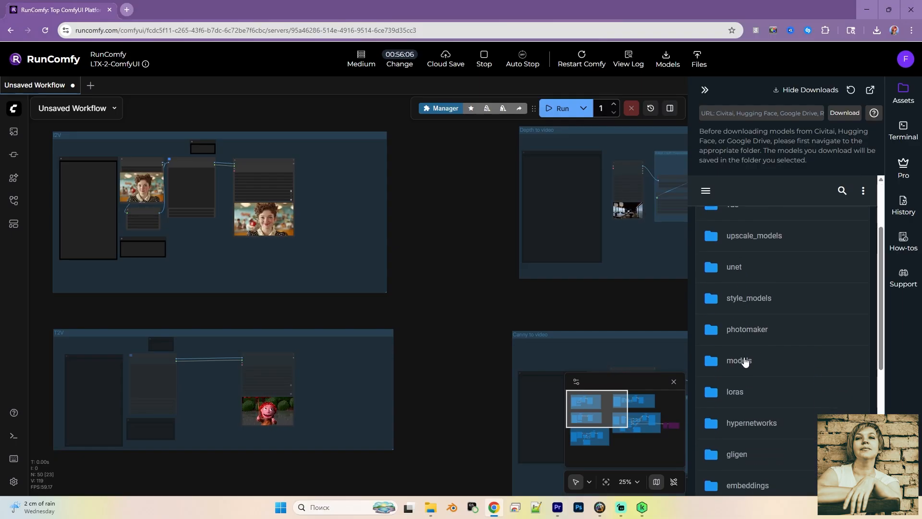
- Examine the loras subfolder of the machine's models folder and close the file browser
scroll(747, 380, "down", 1)
left_click(749, 344)
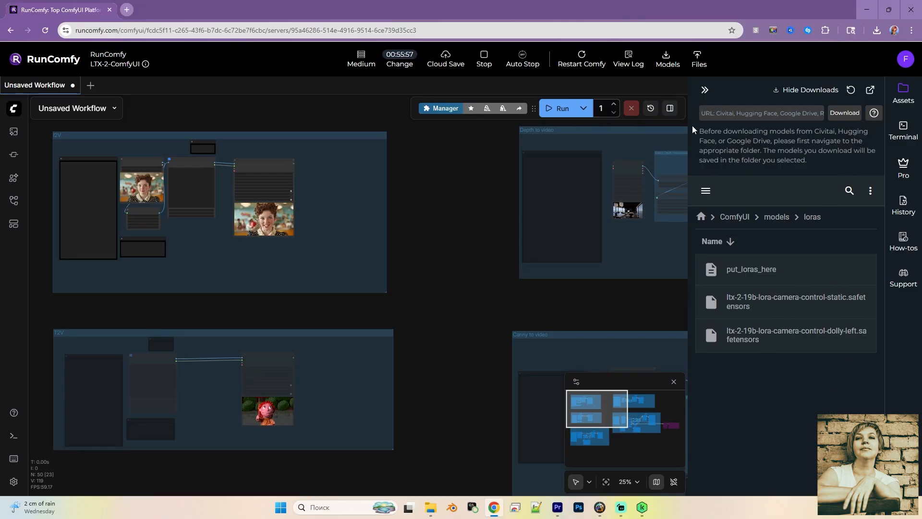
left_click(704, 91)
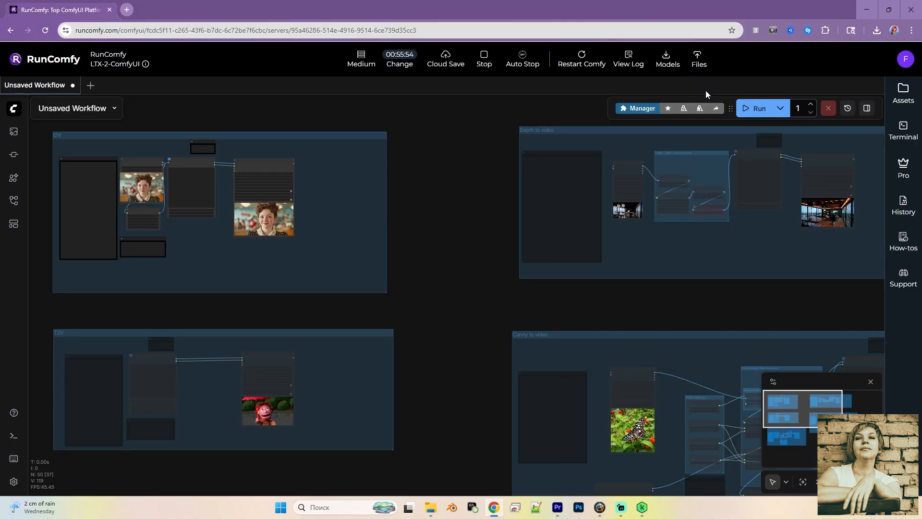
- Load the workflow embedded in the comfyRun2 file from the липсинк project folder onto the canvas
scroll(604, 291, "down", 6)
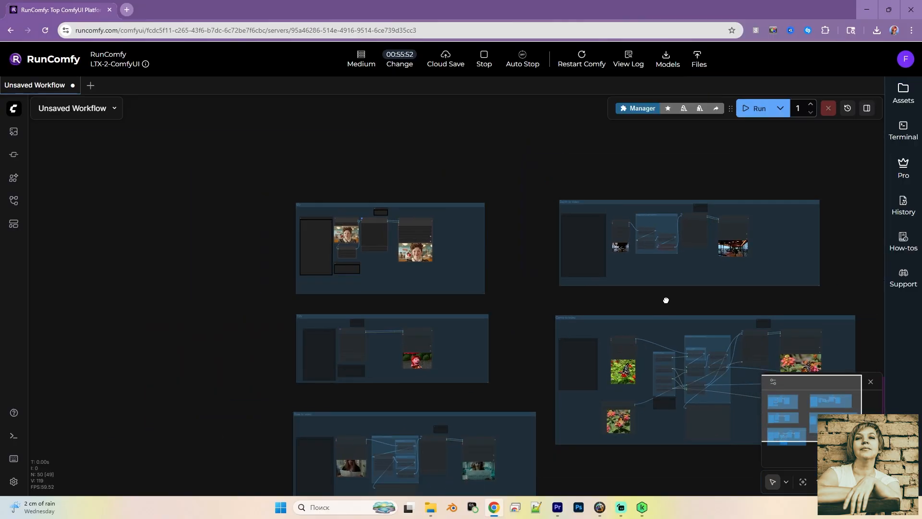
left_click_drag(666, 300, 540, 239)
scroll(593, 253, "down", 1)
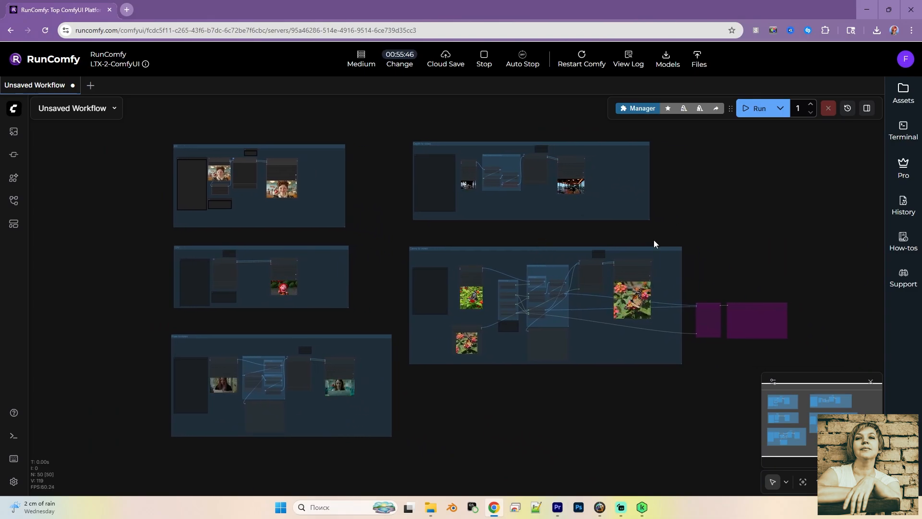
left_click(14, 108)
mouse_move(65, 151)
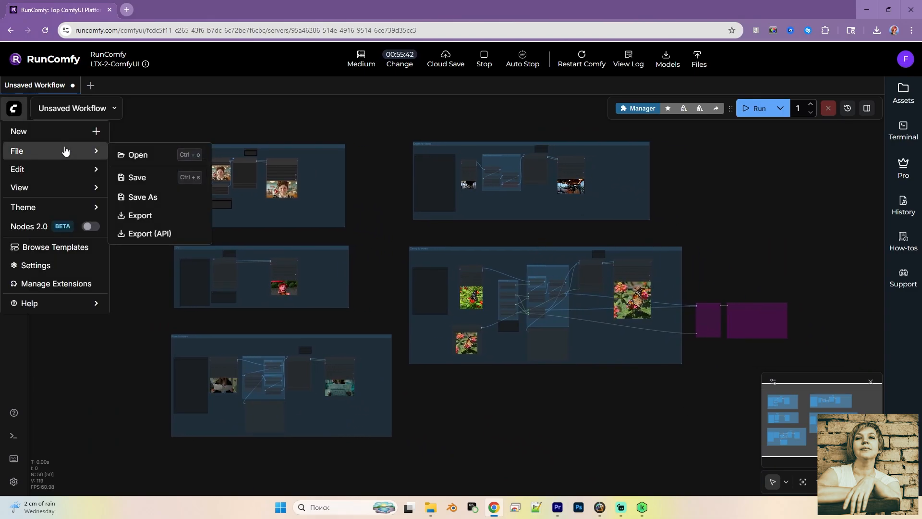
left_click(139, 155)
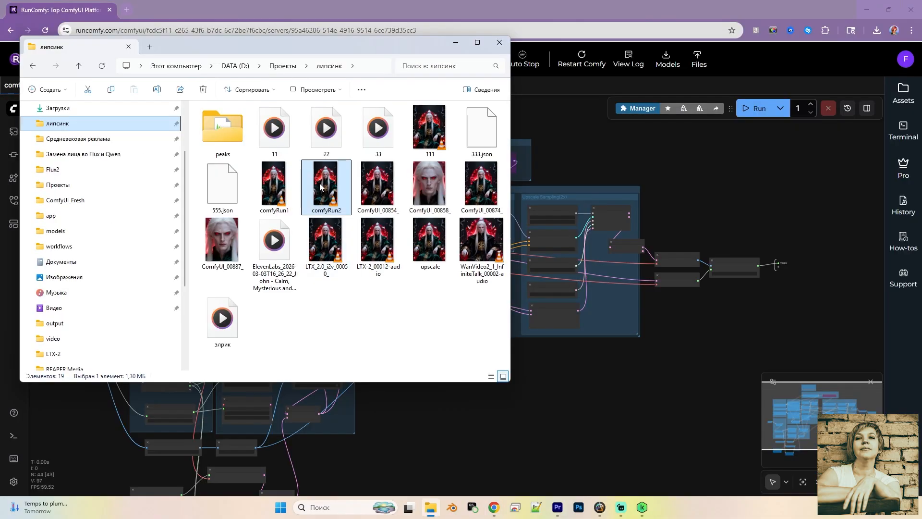
left_click_drag(321, 187, 582, 422)
left_click_drag(503, 417, 494, 416)
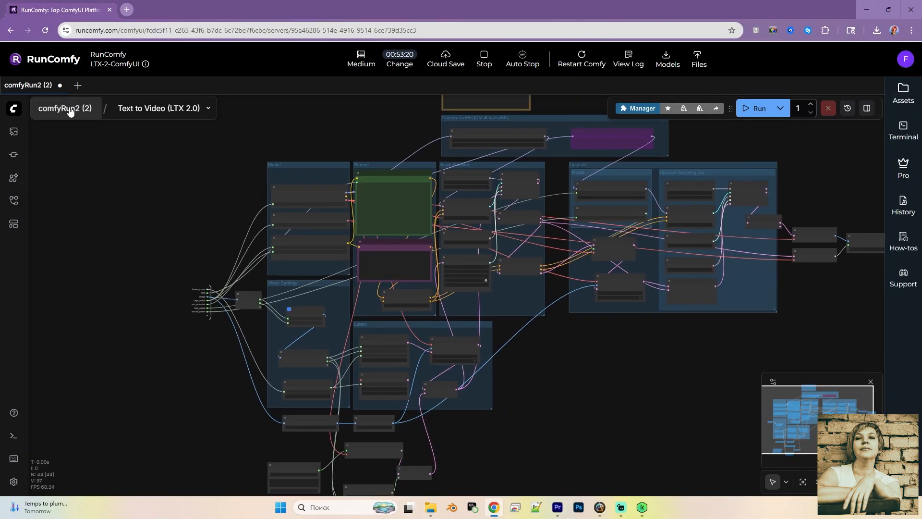
- Return to the top-level comfyRun2 (2) graph and choose ltx-2-19b-dev-fp8.safetensors as the Text to Video (LTX 2.0) node's checkpoint
left_click(65, 108)
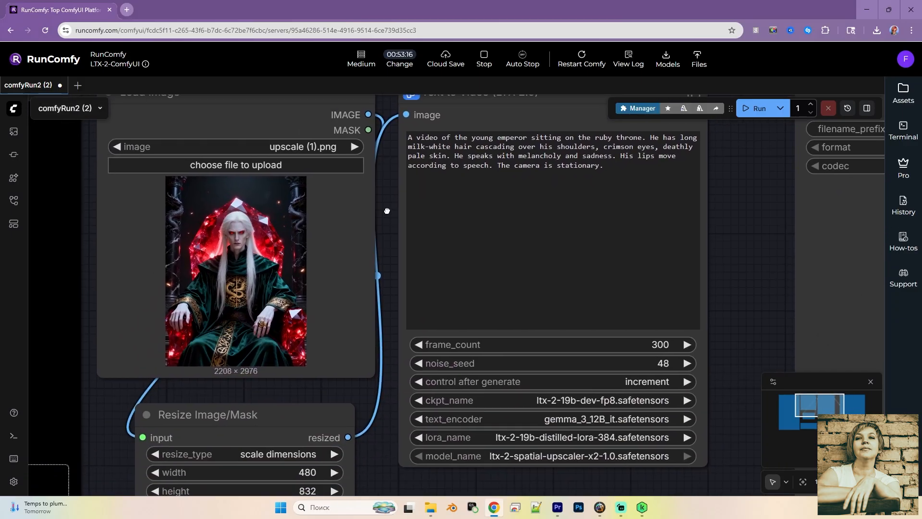
left_click_drag(650, 370, 520, 323)
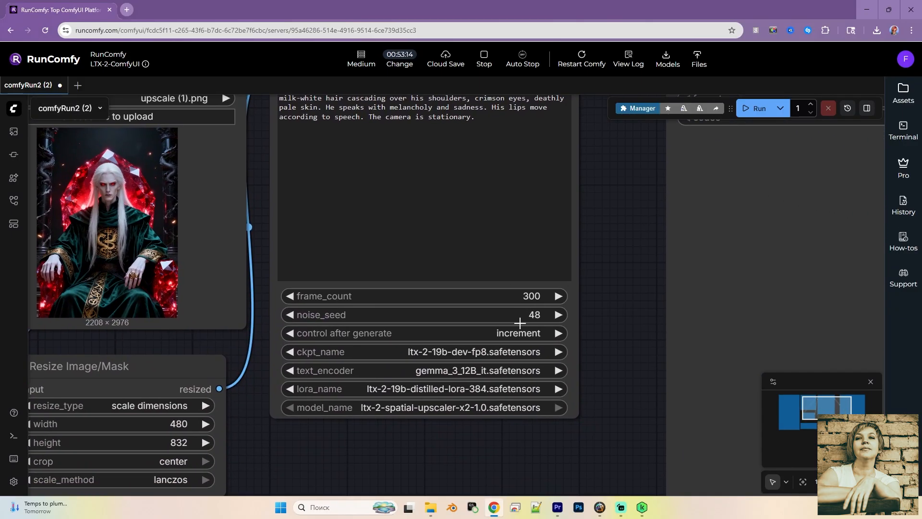
left_click(459, 355)
type("ltx")
left_click(515, 375)
- Run the comfyRun2 (2) workflow and shut down the RunComfy machine, confirming the stop
left_click_drag(610, 267, 610, 379)
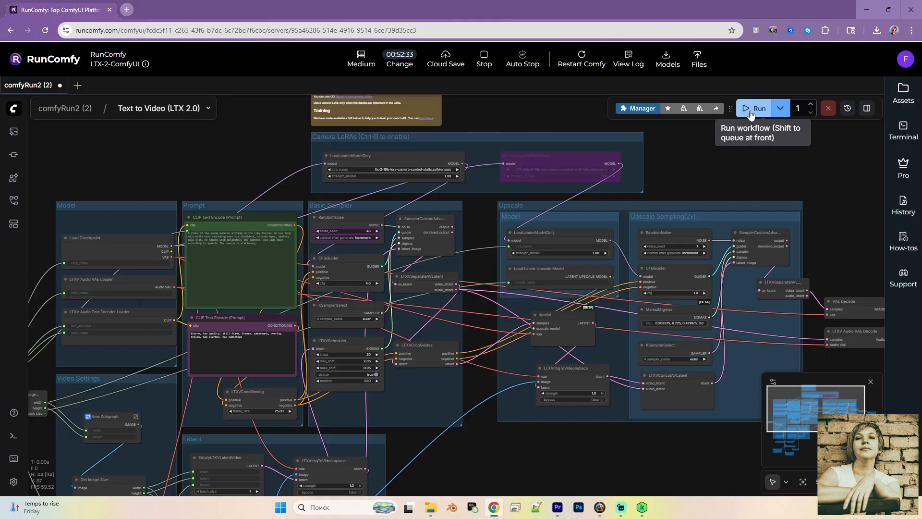
left_click(751, 110)
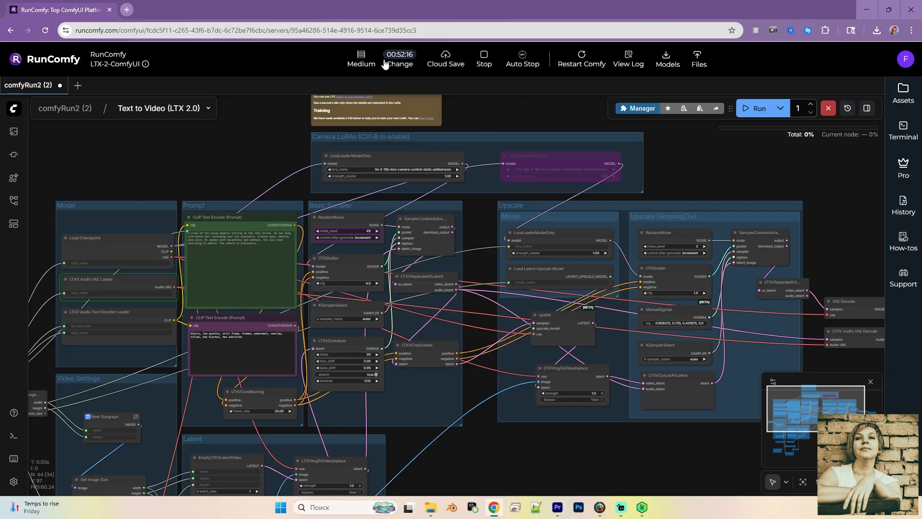
left_click(485, 58)
left_click(460, 301)
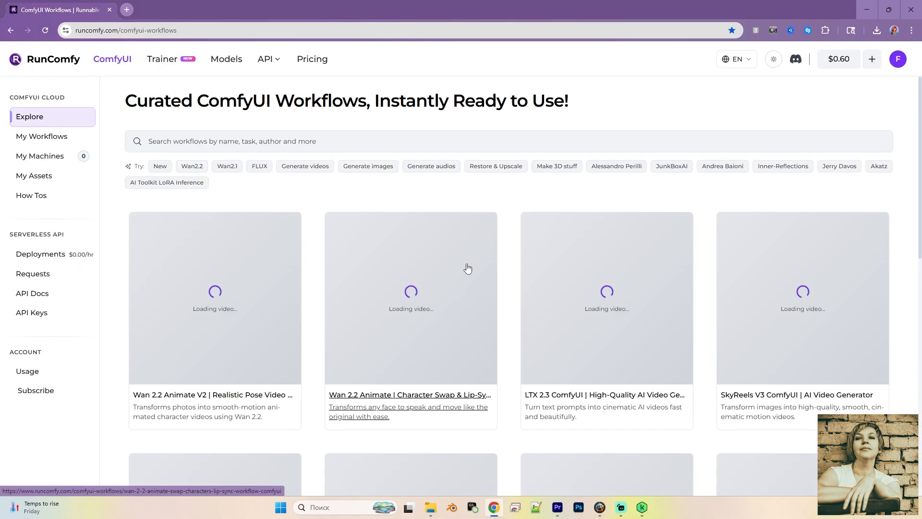